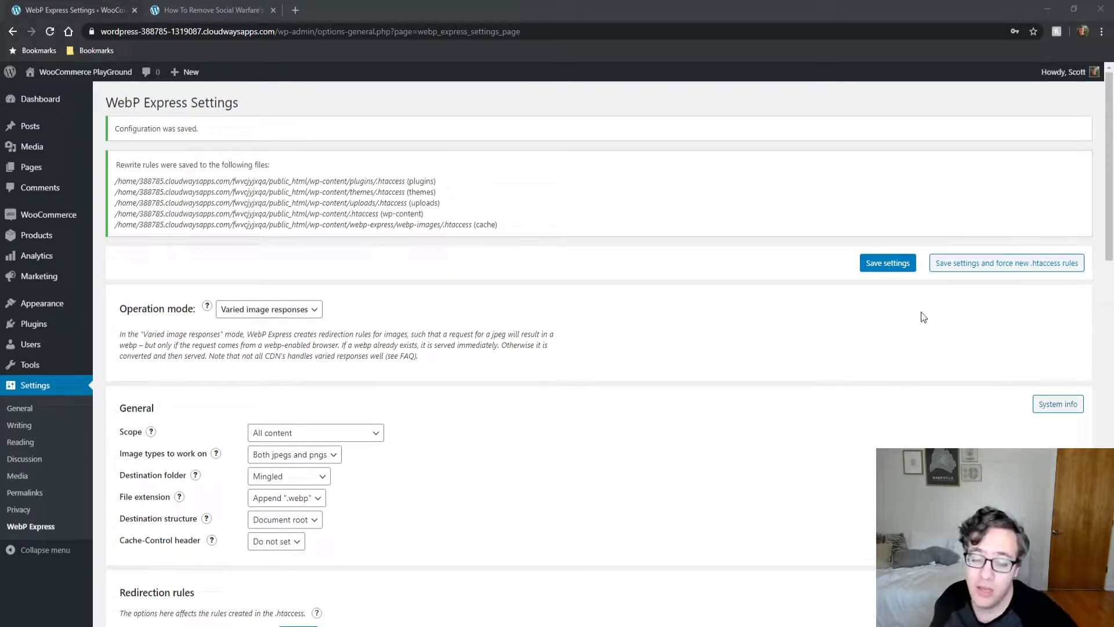
- Review the WebP Express Operation mode setting, leaving it unchanged
scroll(586, 288, down, 3)
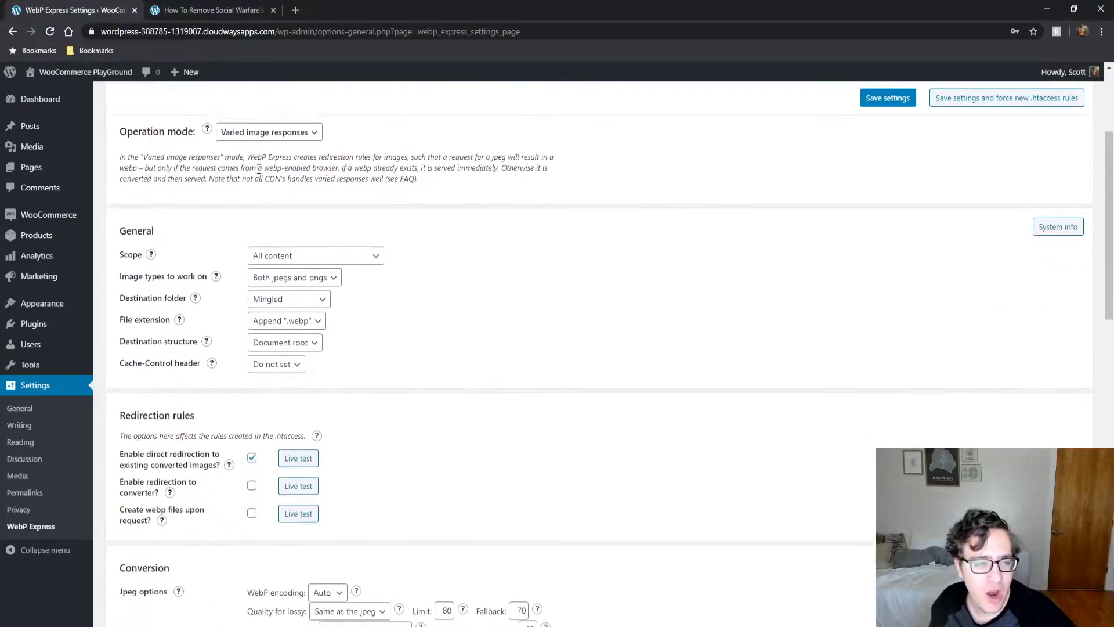
scroll(258, 169, up, 2)
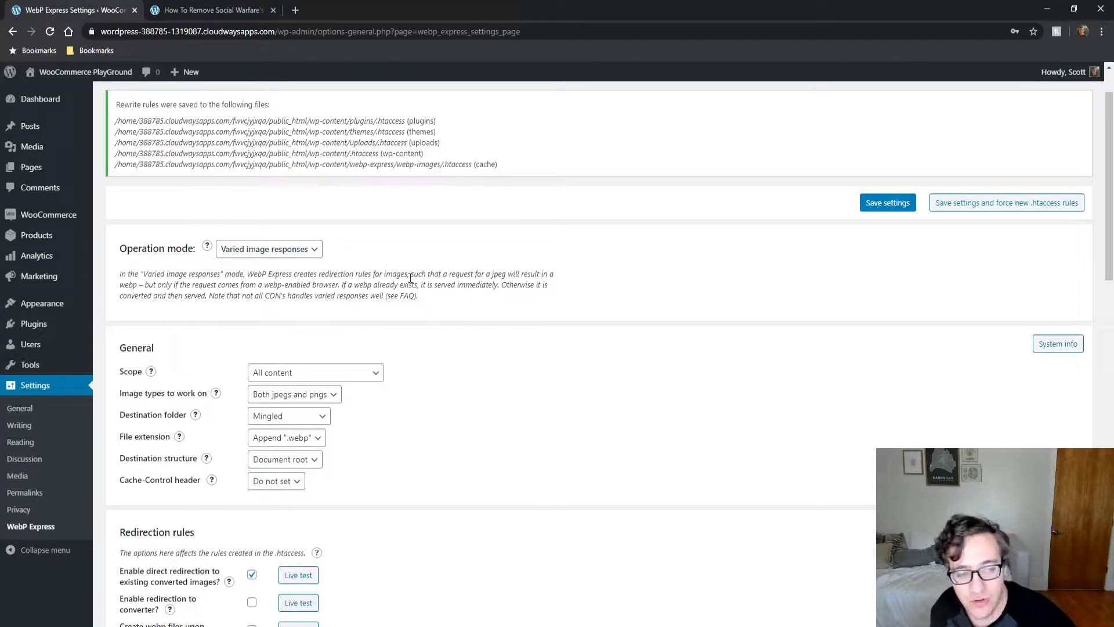
click(270, 252)
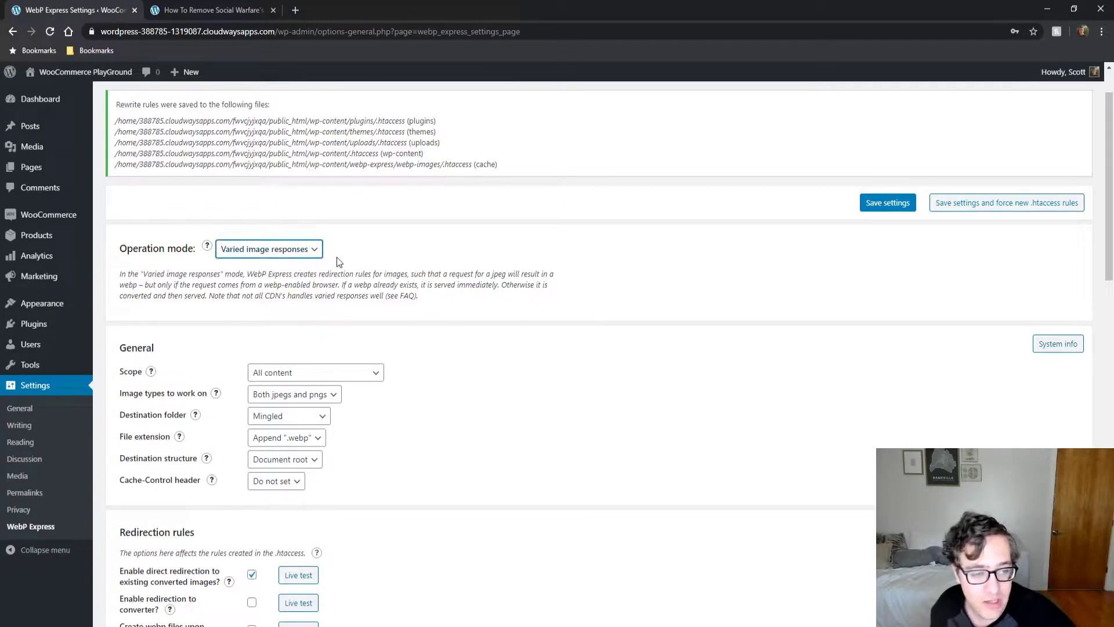
click(398, 276)
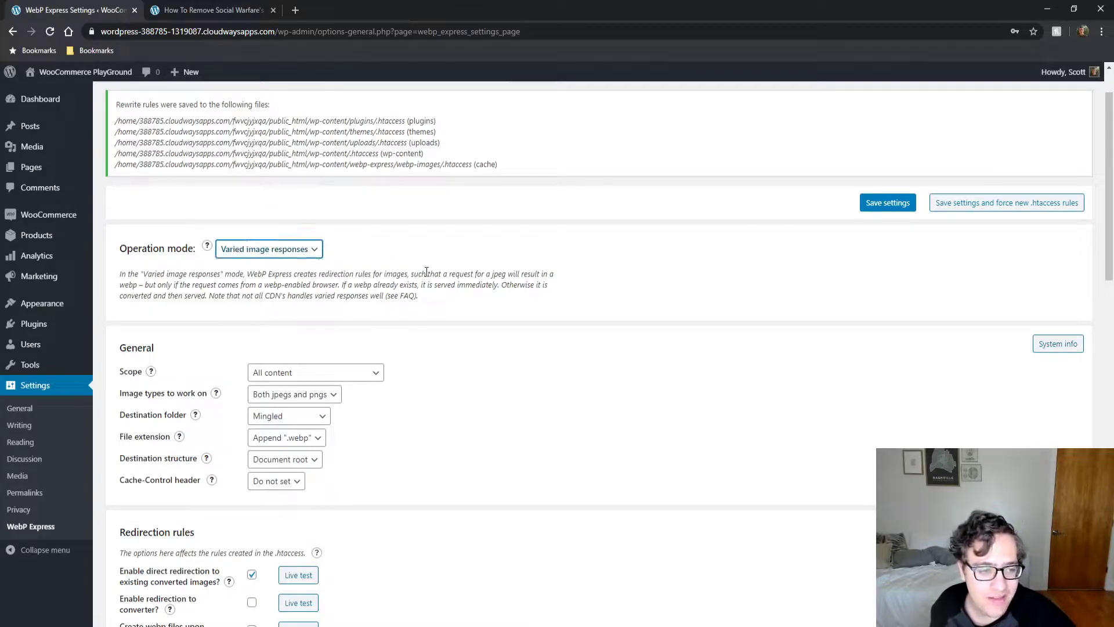
- Review Scope (All content, JPEGs and PNGs) and the Mingled destination folder with appended '.webp' extension
scroll(424, 258, down, 1)
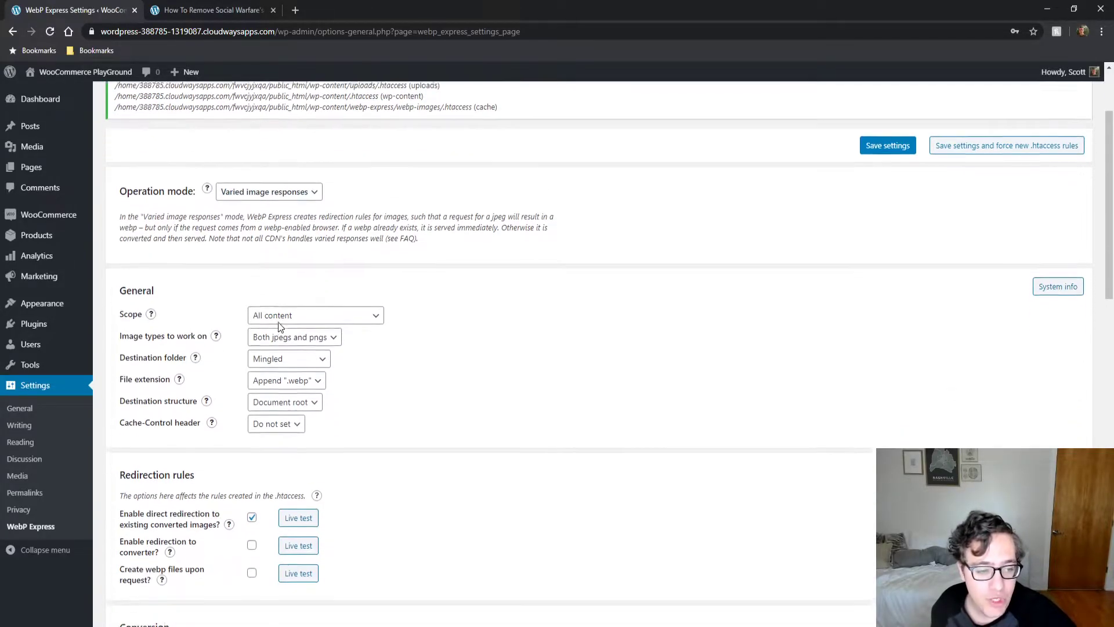
click(277, 313)
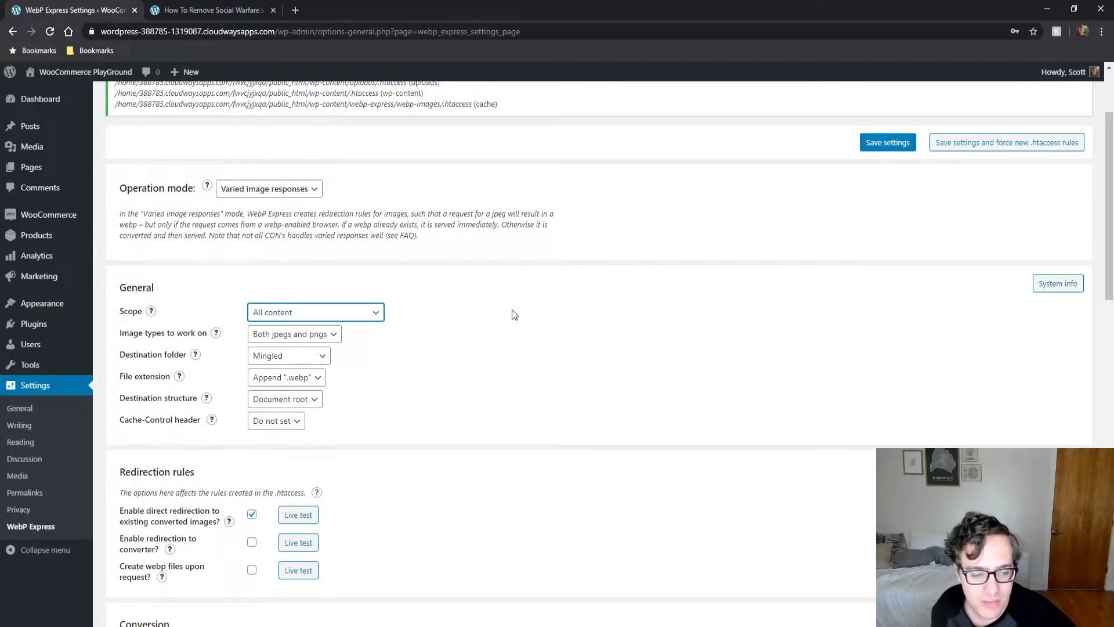
click(543, 309)
scroll(375, 313, down, 1)
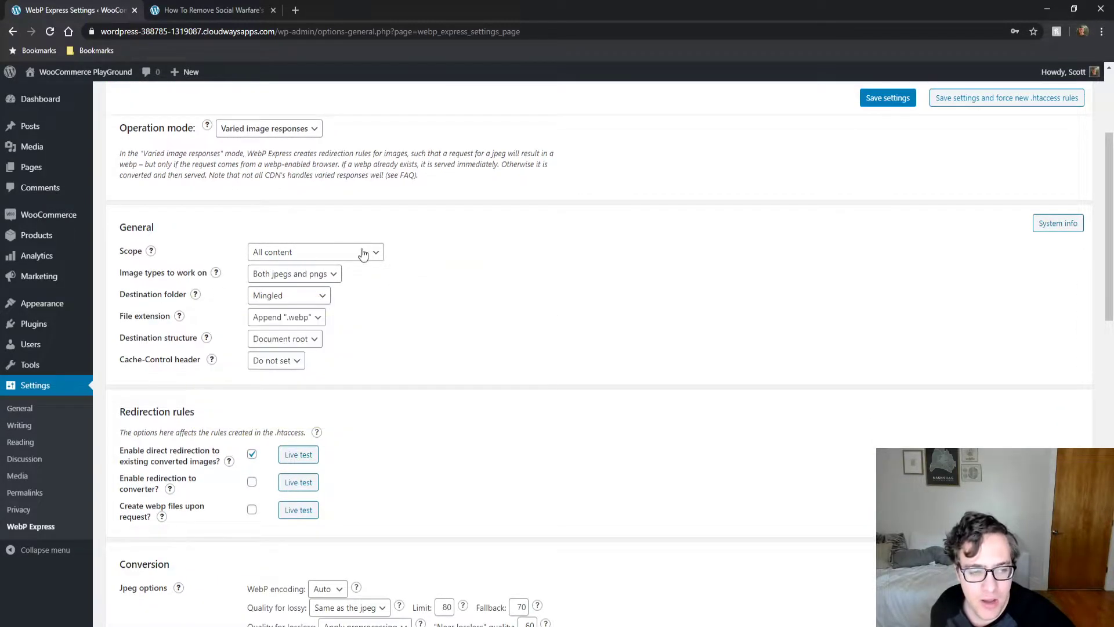
click(272, 297)
click(459, 280)
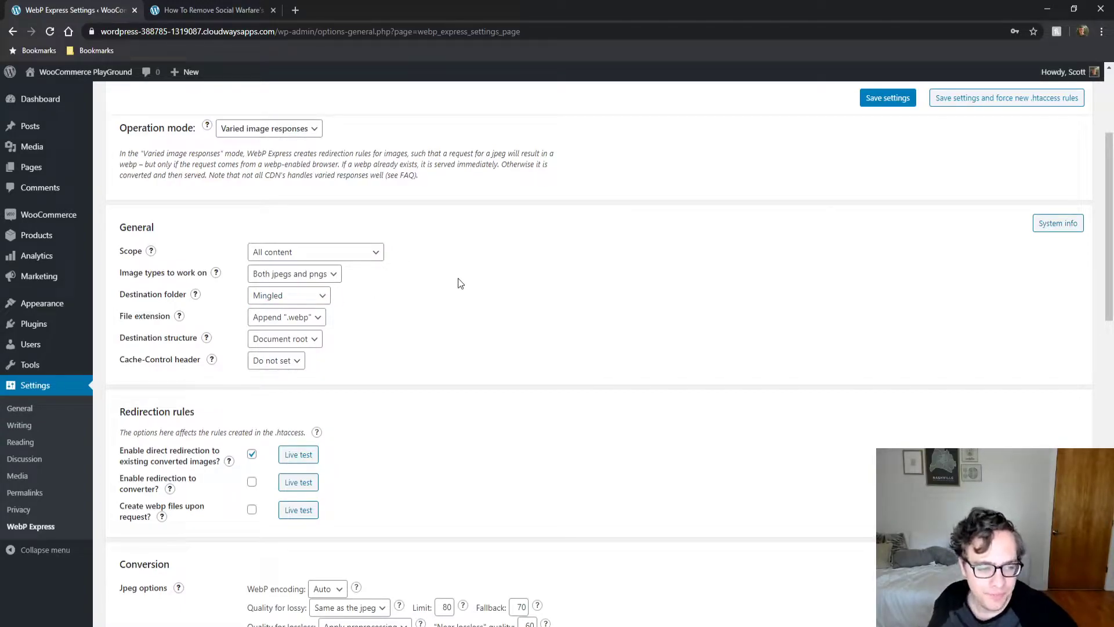
scroll(417, 267, down, 1)
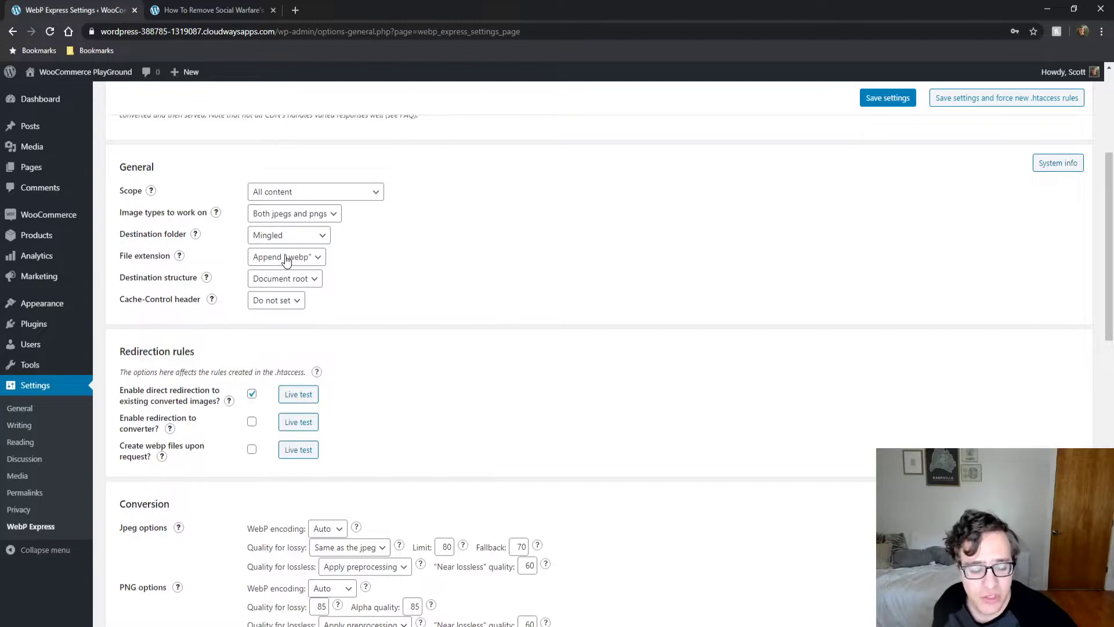
- Confirm in the Network headers that the post image's Request URL ends in .jpg.webp, then return to the settings
click(232, 9)
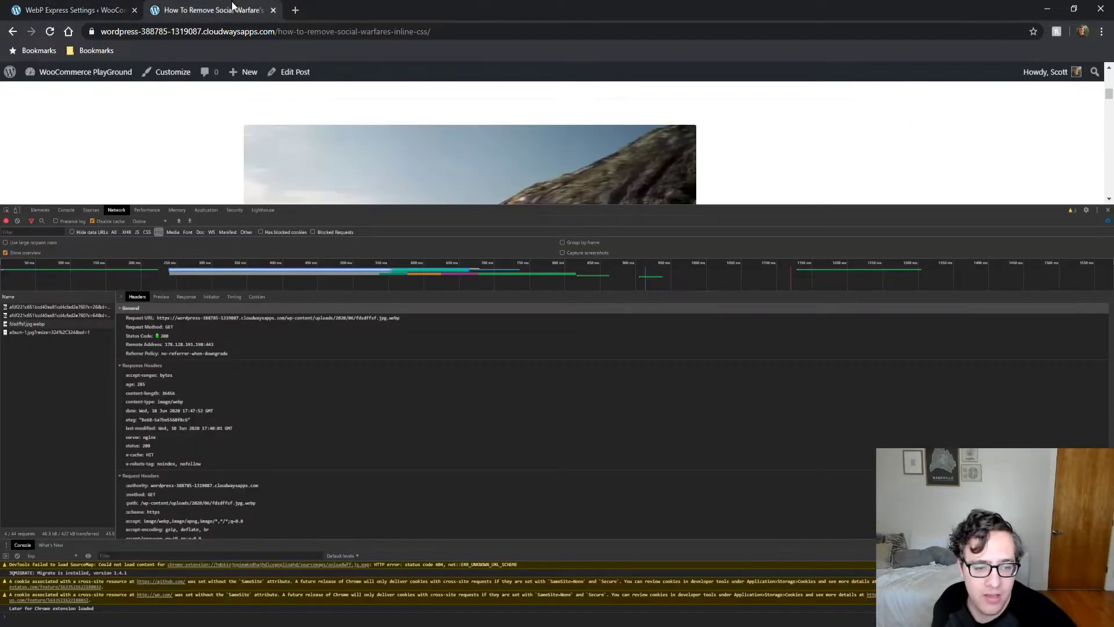
triple_click(383, 319)
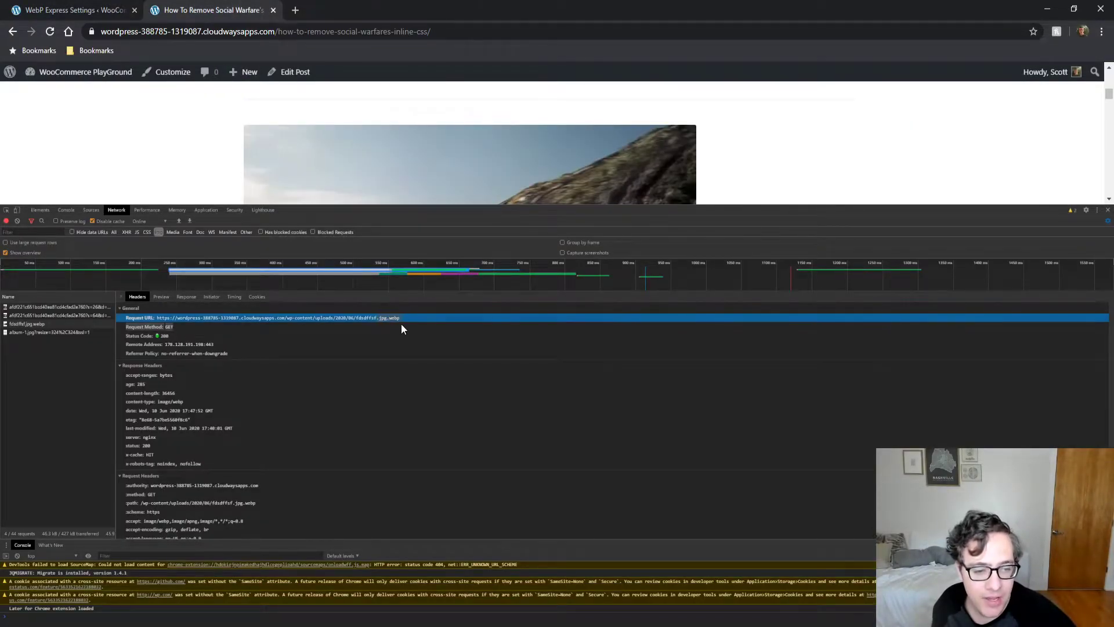
click(103, 6)
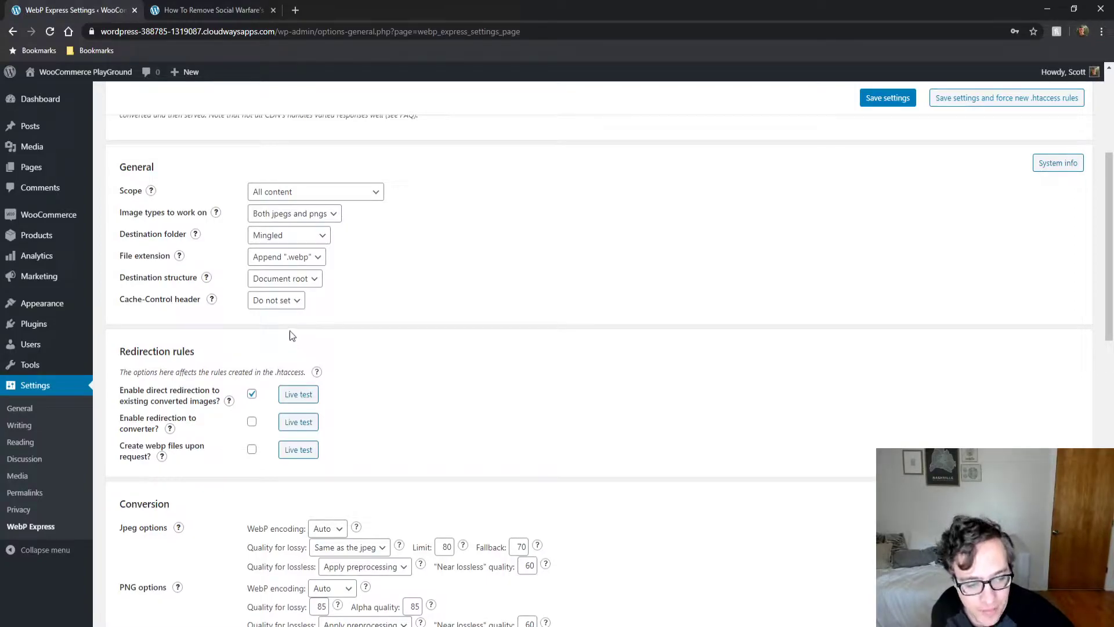
scroll(283, 320, down, 1)
scroll(249, 296, down, 1)
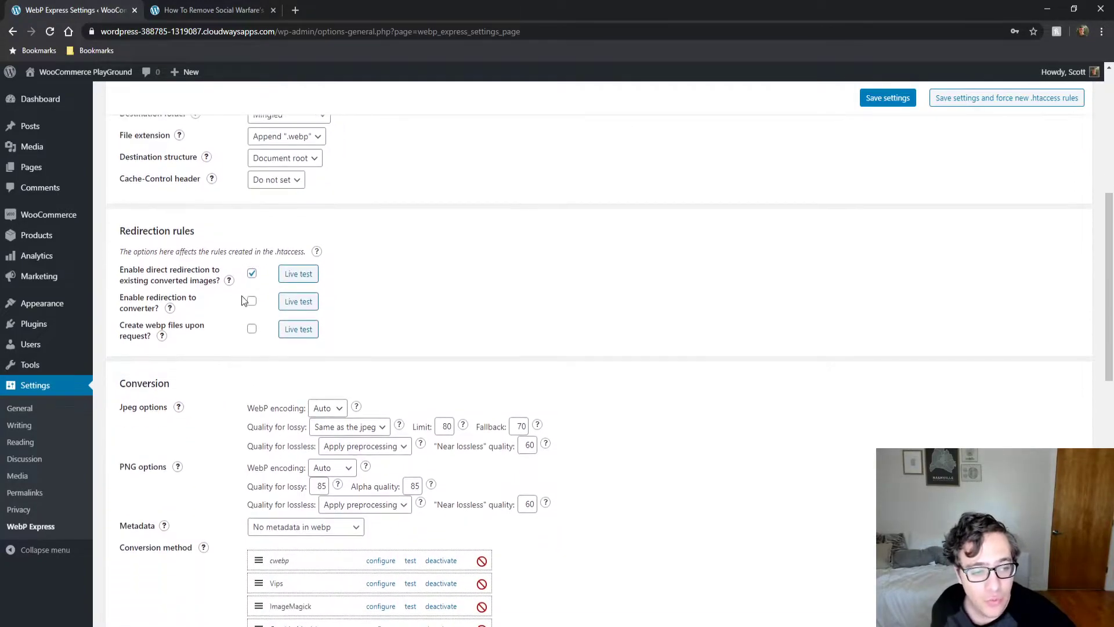
mouse_move(227, 283)
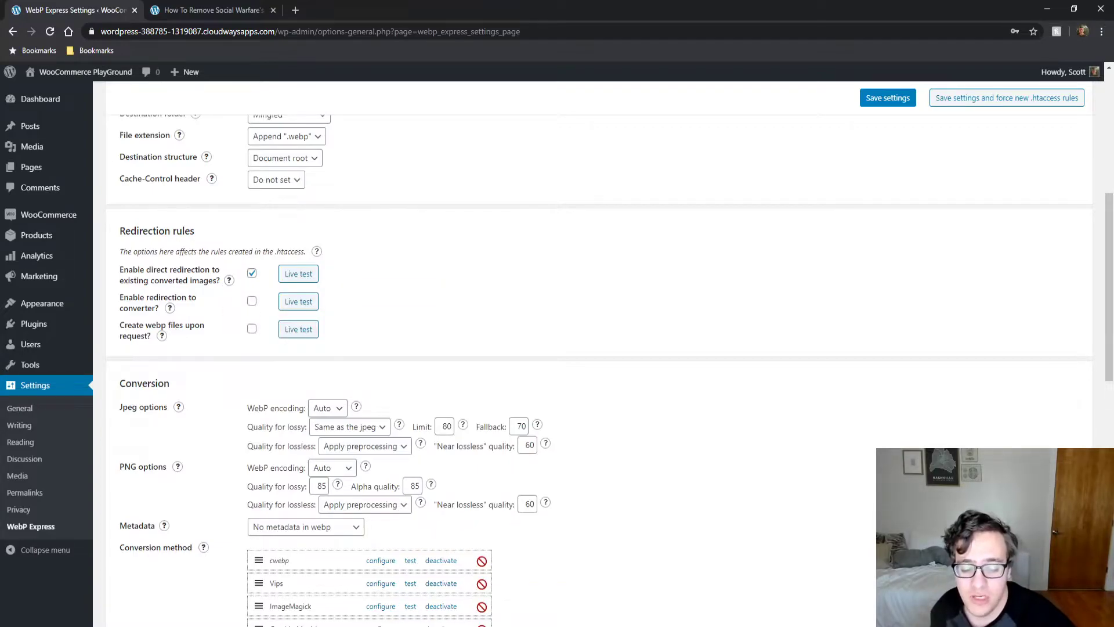
scroll(660, 440, down, 4)
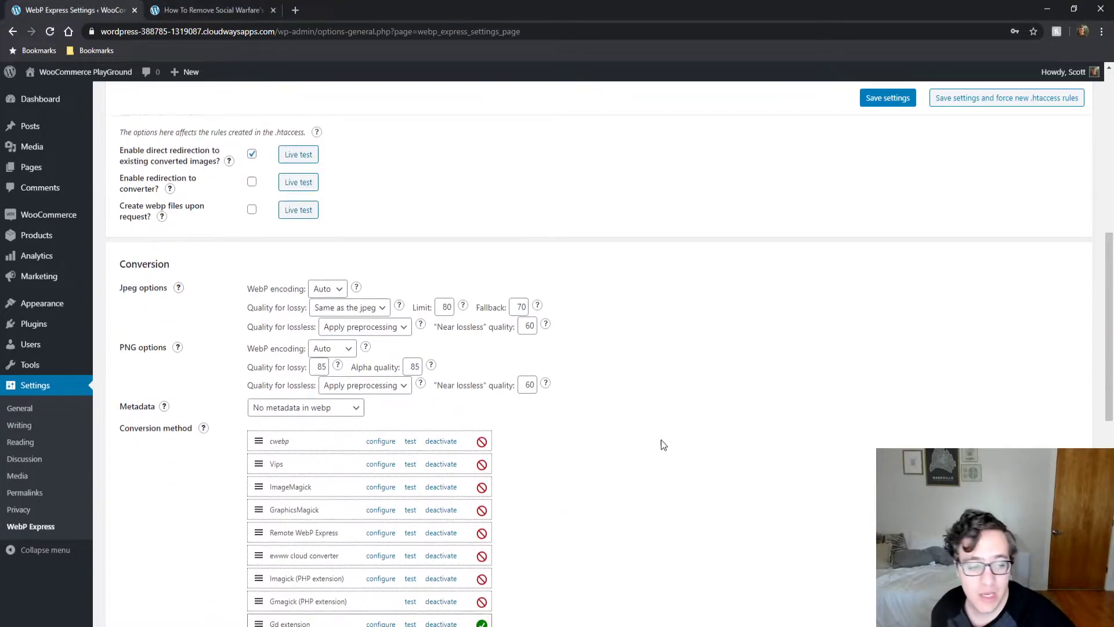
scroll(654, 405, up, 3)
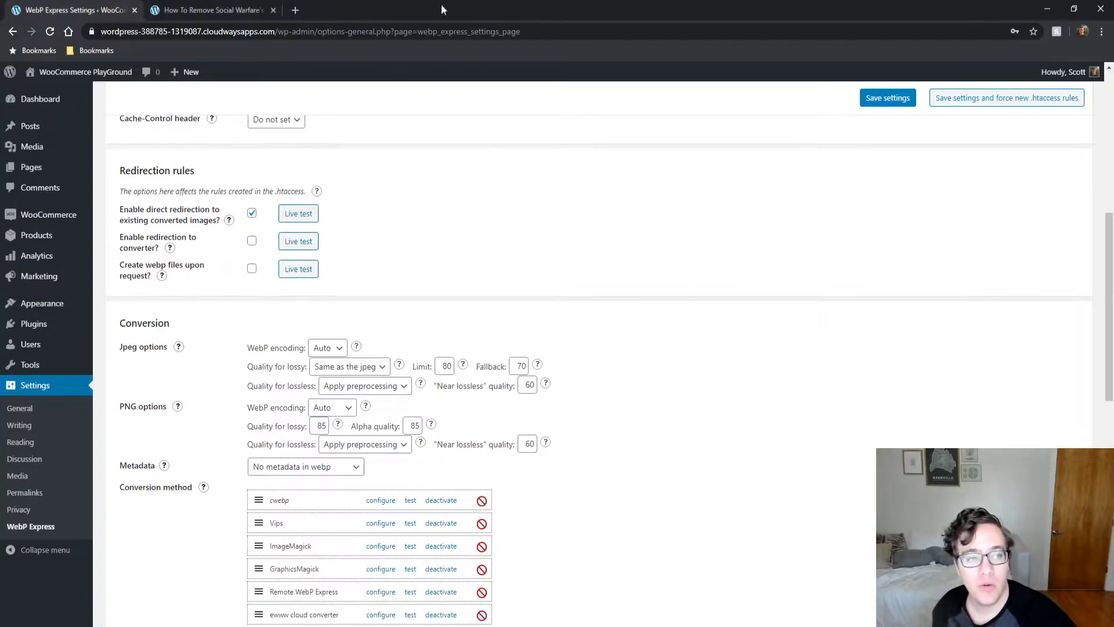
click(198, 5)
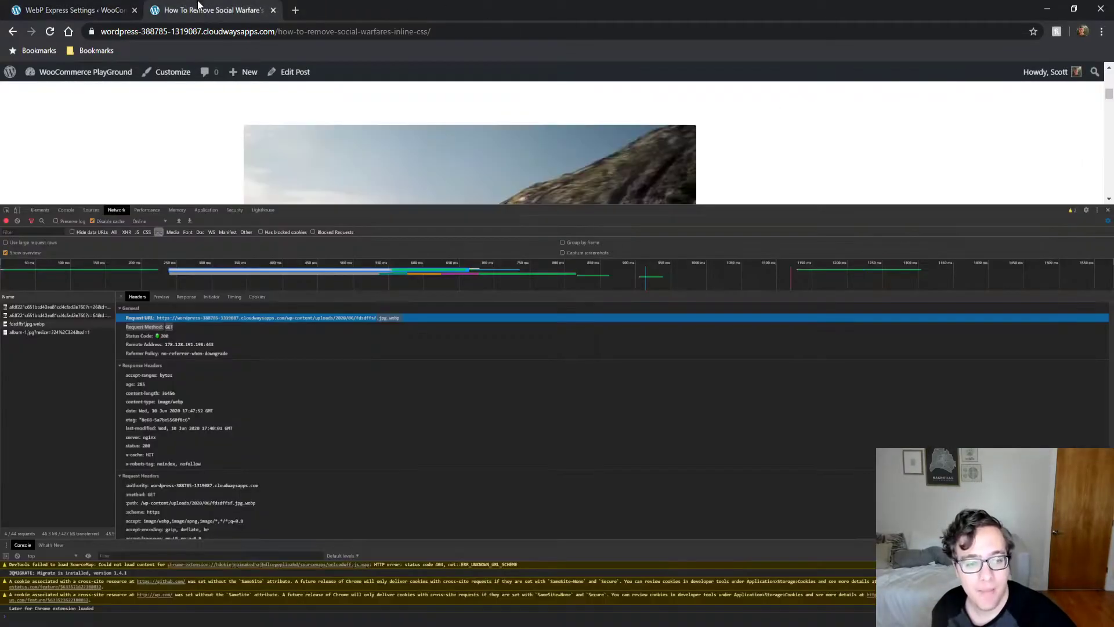
click(121, 297)
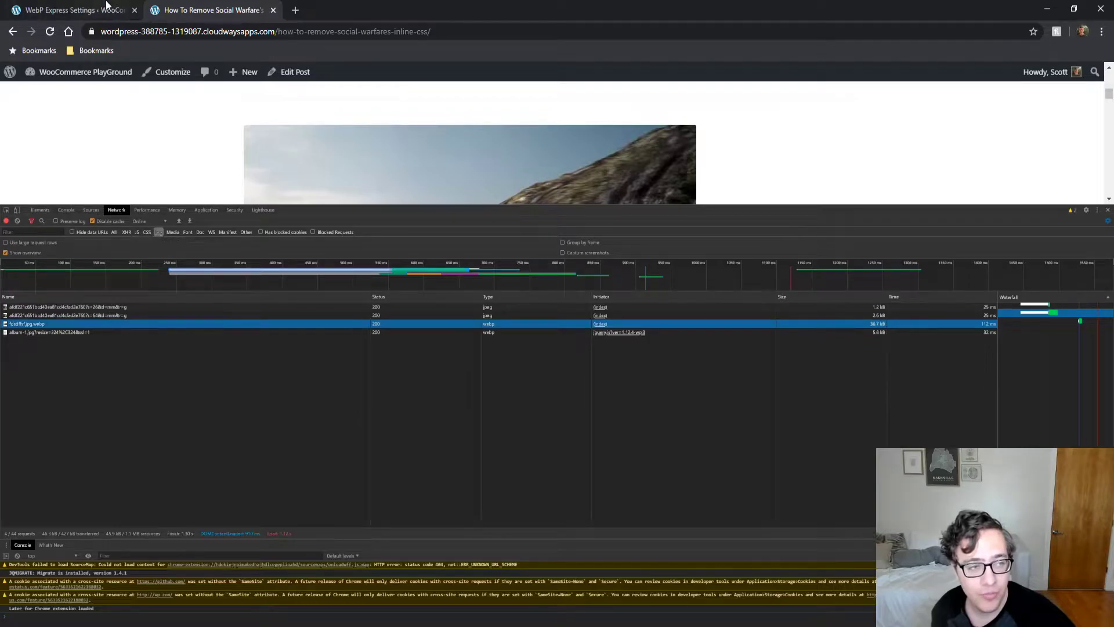
click(108, 8)
scroll(311, 329, down, 2)
scroll(235, 388, up, 2)
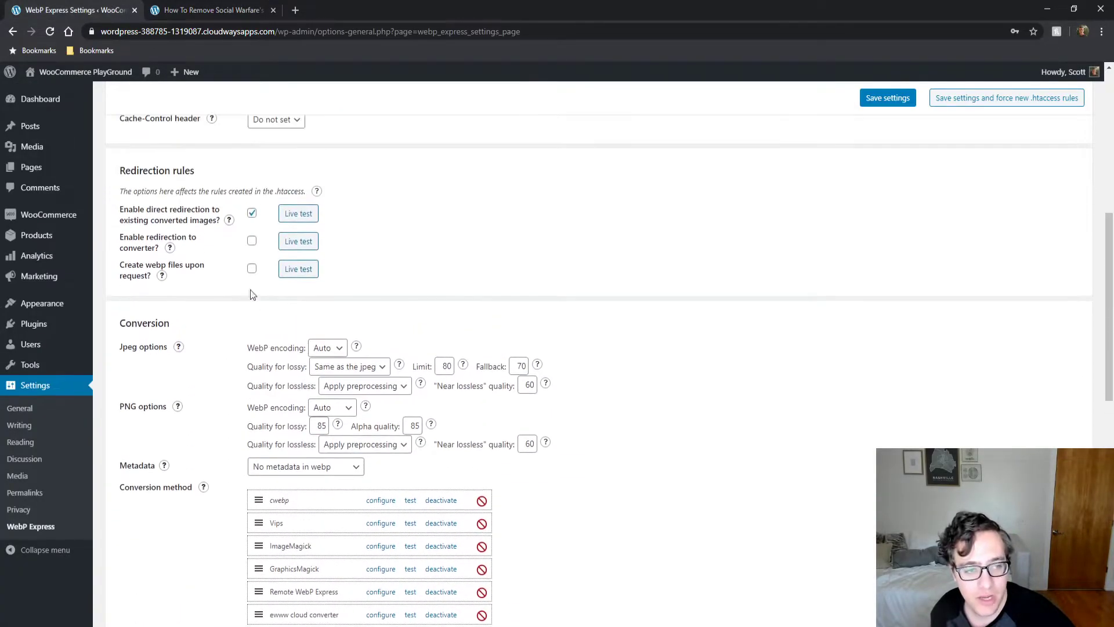
click(200, 10)
click(468, 320)
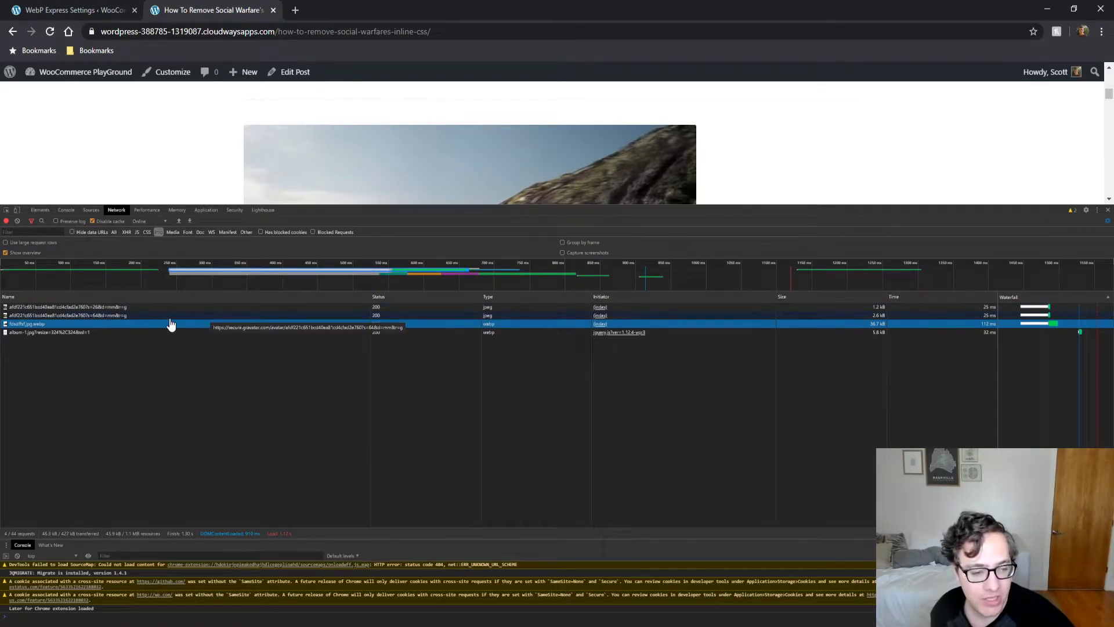
key(ctrl+Page_Up)
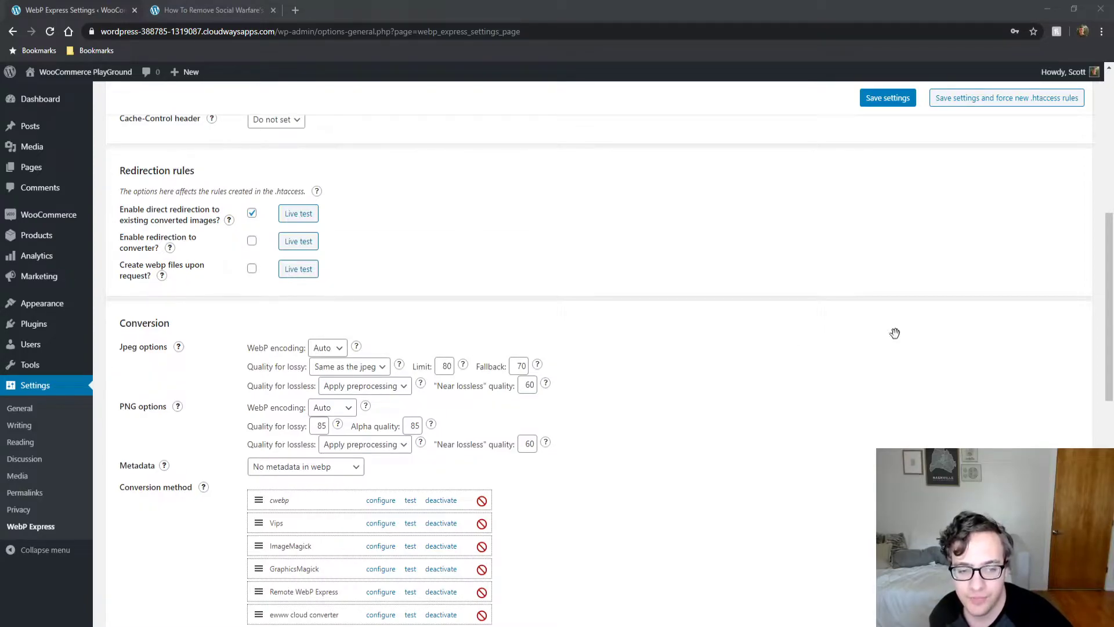
scroll(766, 354, down, 2)
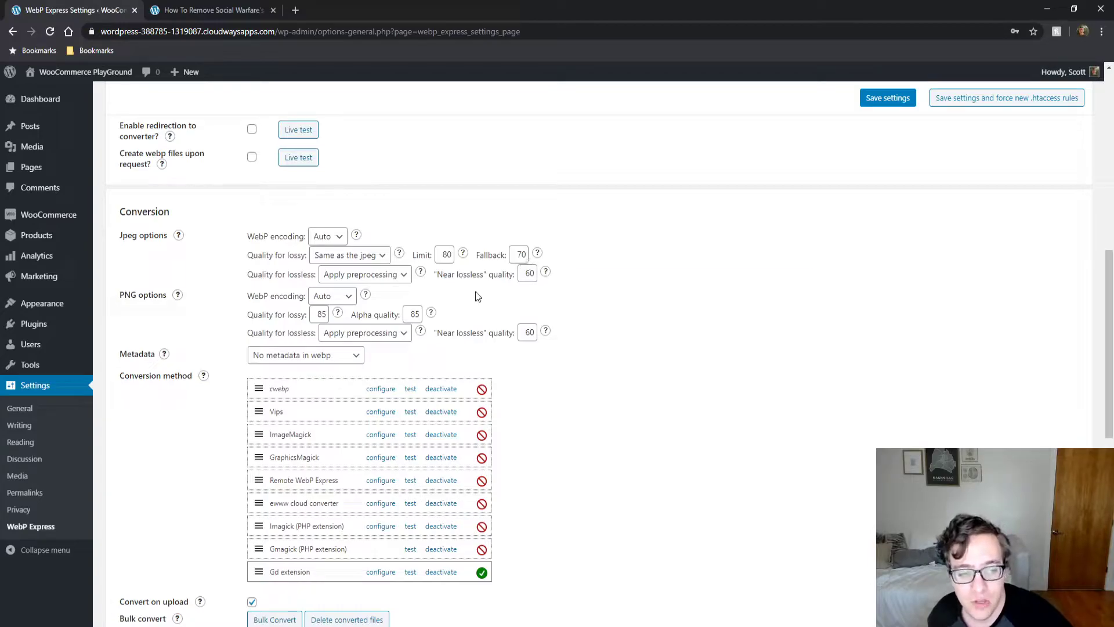
scroll(290, 309, down, 1)
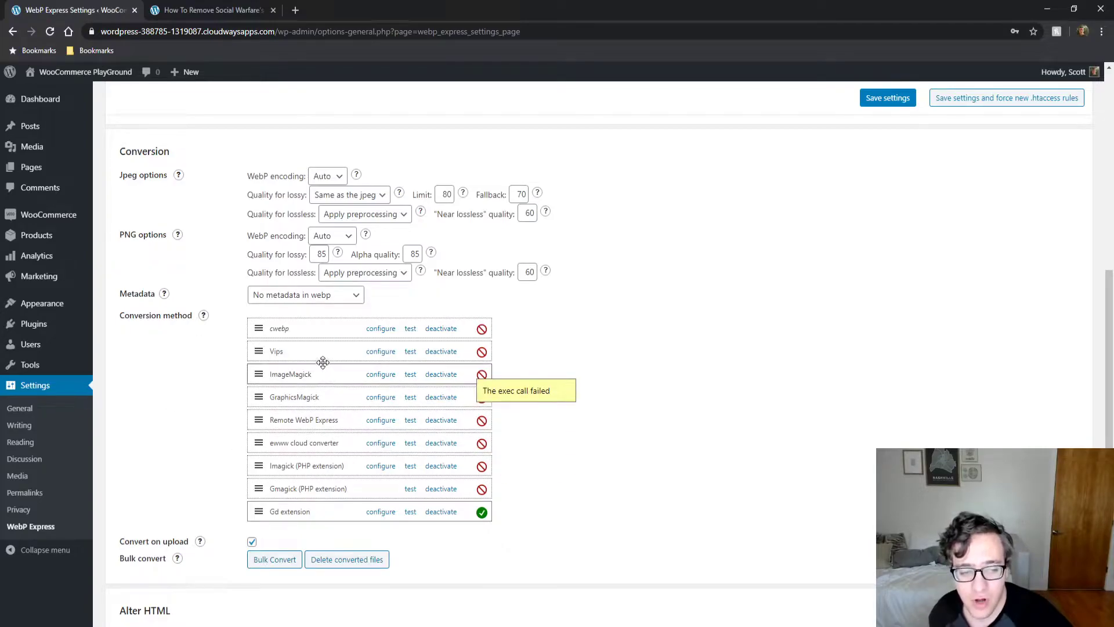
mouse_move(317, 338)
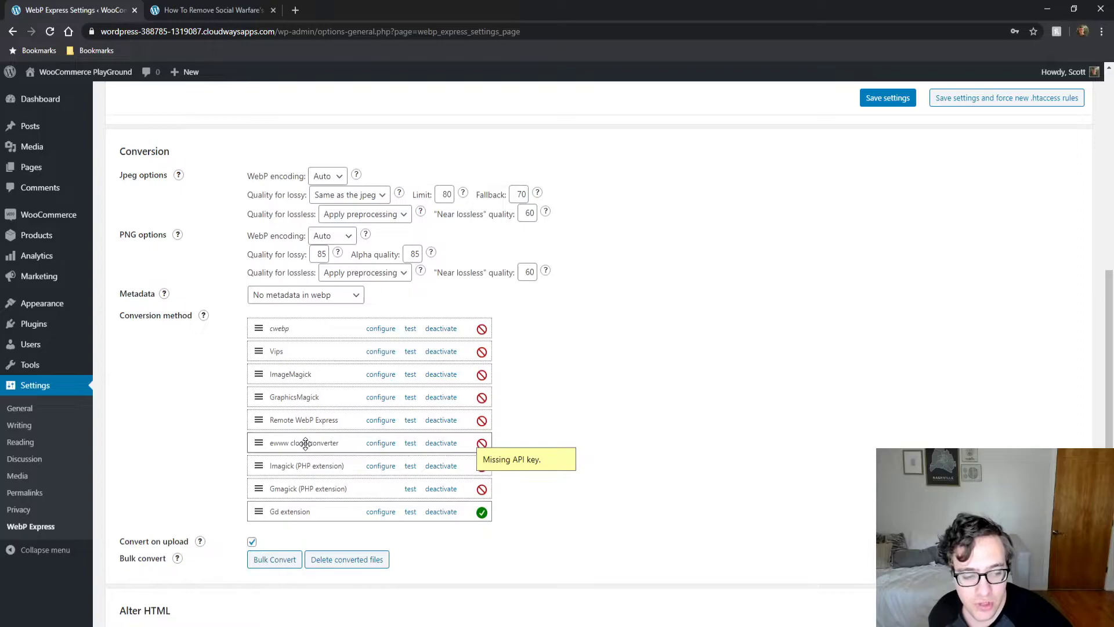
mouse_move(303, 396)
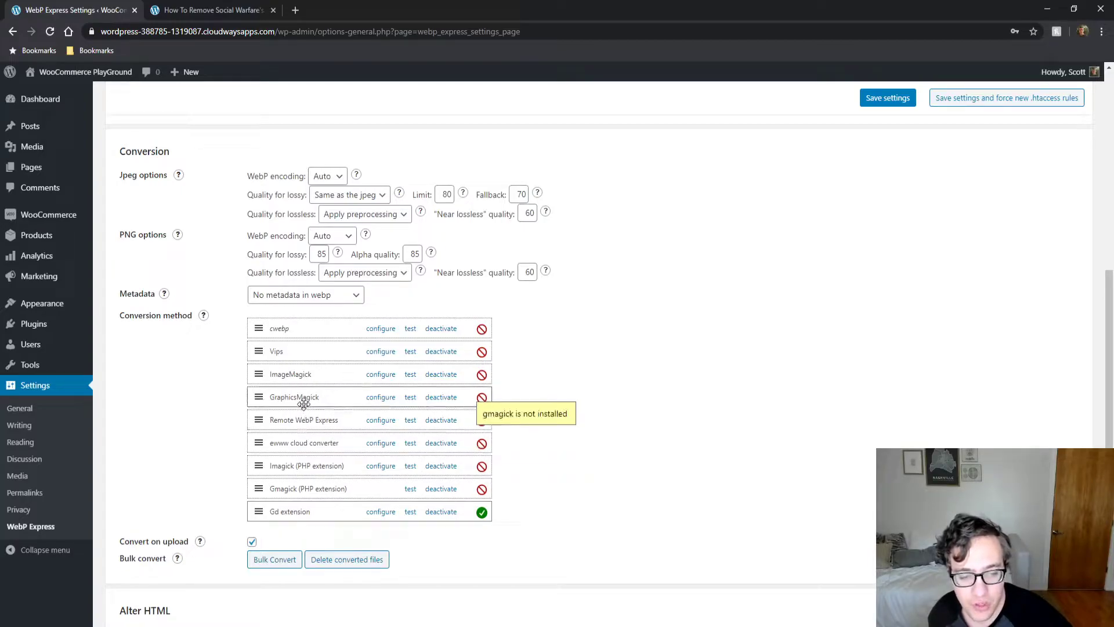
mouse_move(350, 489)
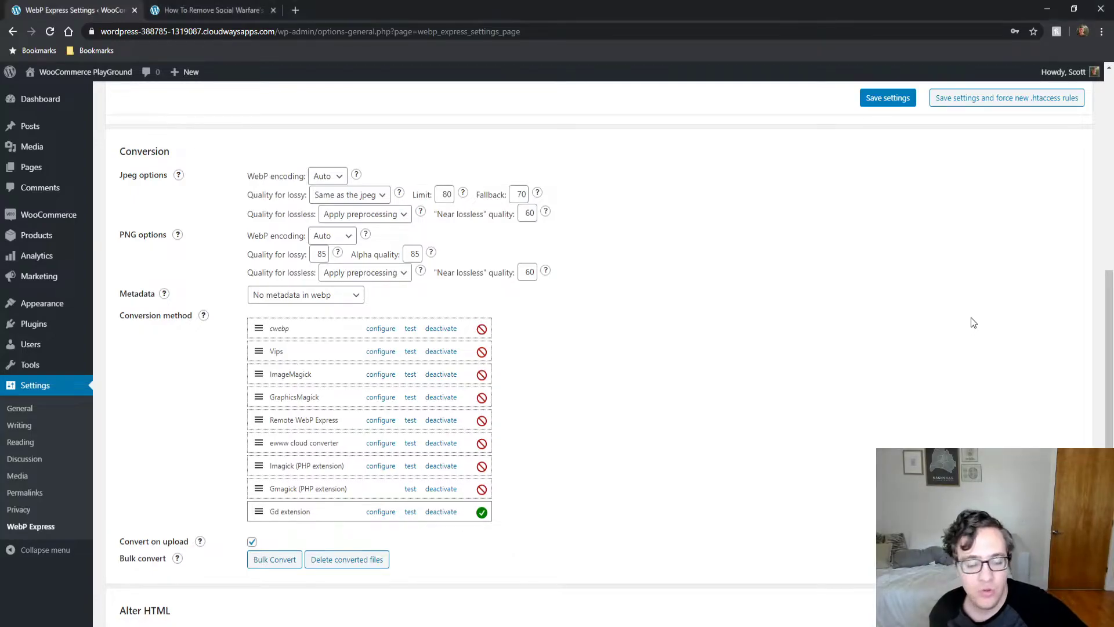
scroll(638, 418, down, 4)
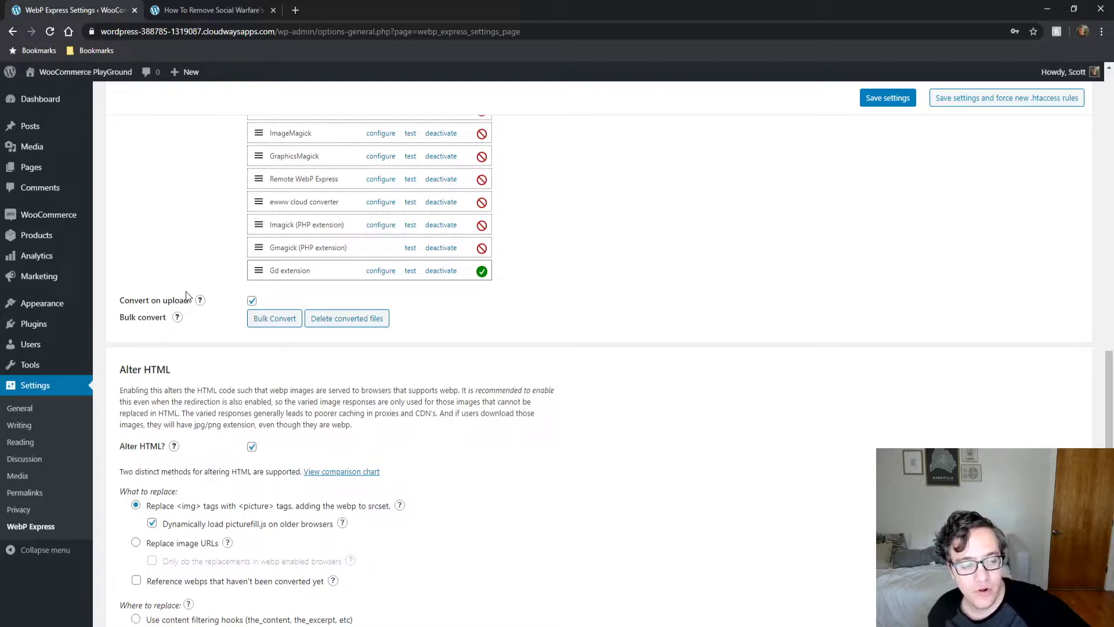
mouse_move(199, 304)
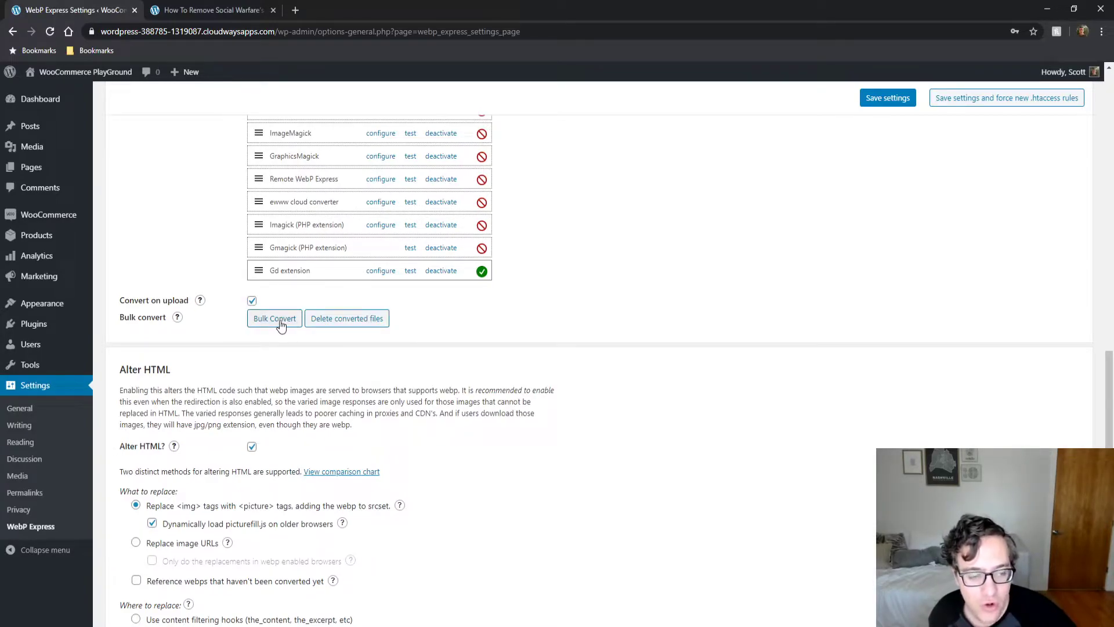
- Start a WebP Express Bulk Convert of the unconverted existing images
click(280, 321)
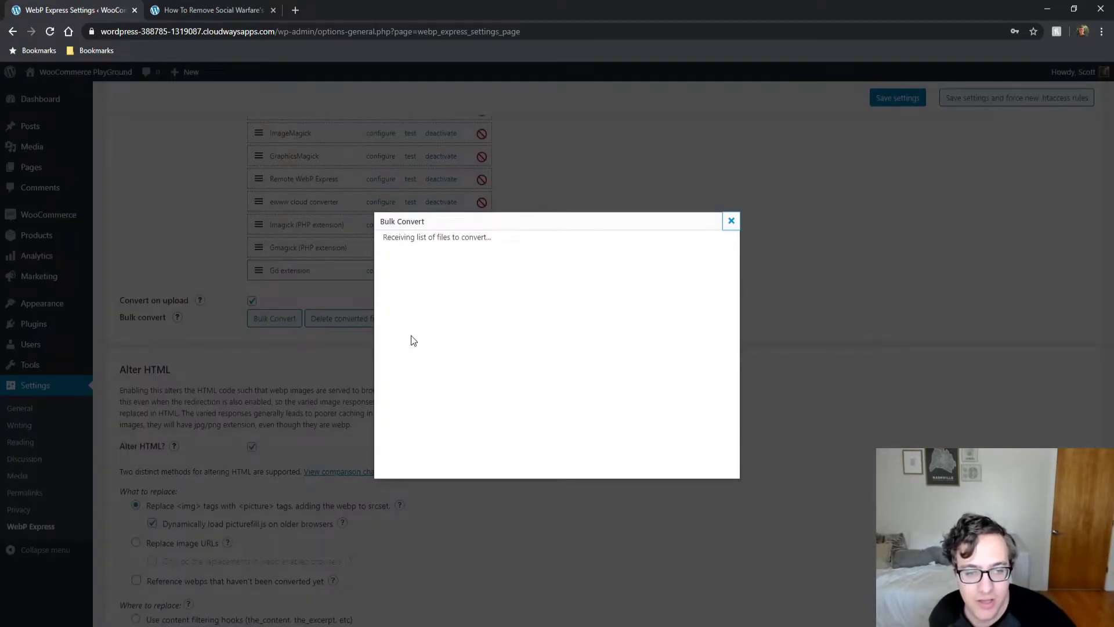
mouse_move(416, 248)
mouse_down()
mouse_move(518, 273)
mouse_move(417, 249)
mouse_up()
click(479, 242)
click(415, 367)
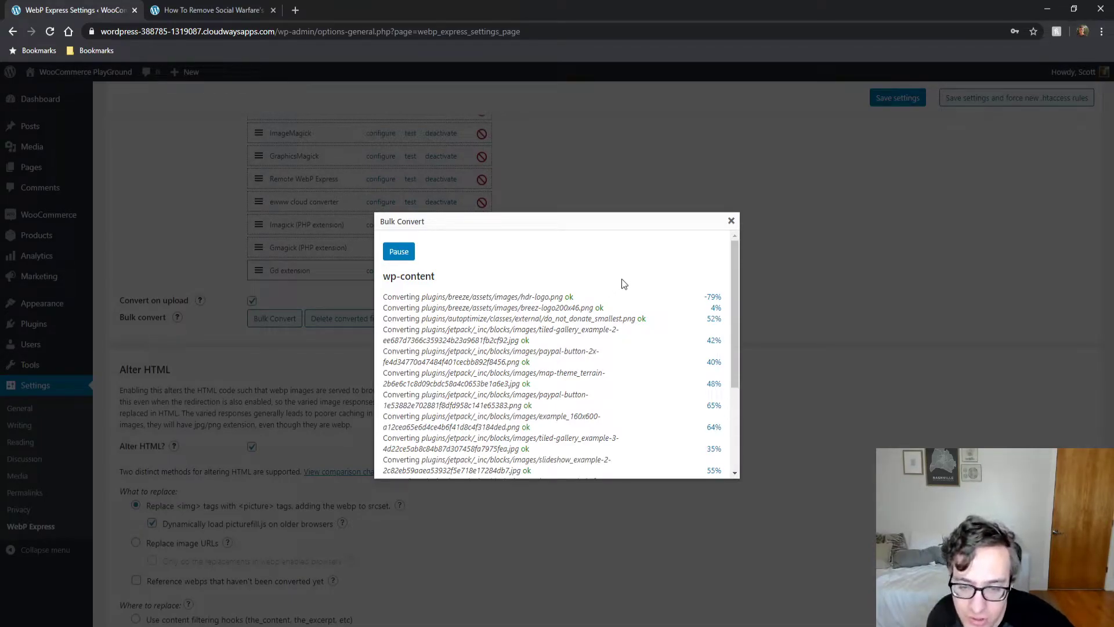
- Follow the conversion log, then pause the run and close the progress window
scroll(621, 280, down, 2)
scroll(610, 299, down, 2)
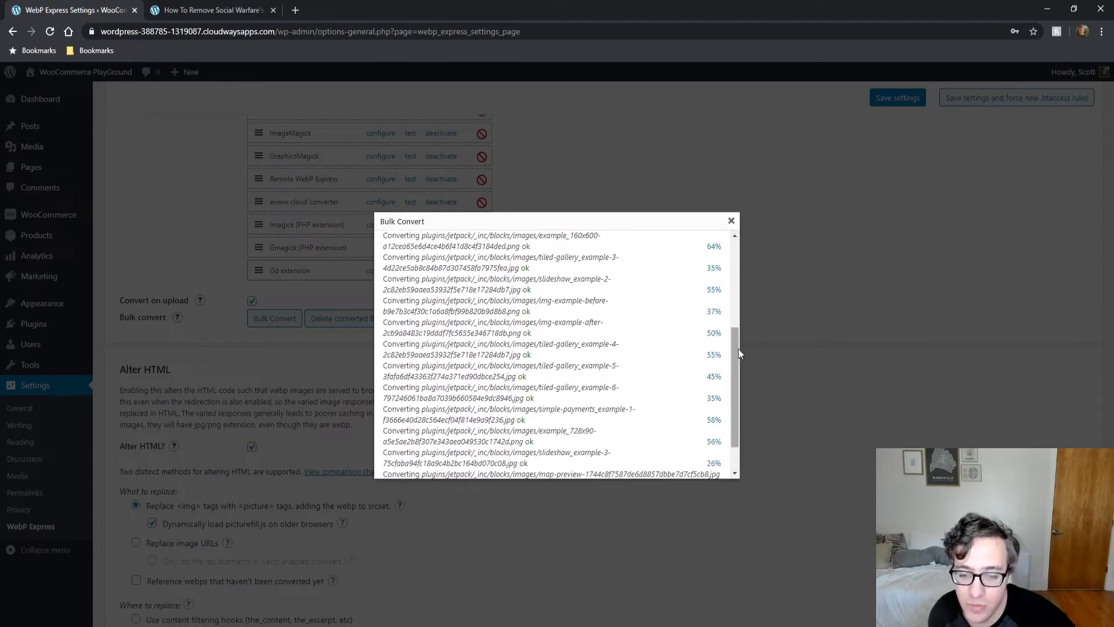
drag(733, 377, 711, 226)
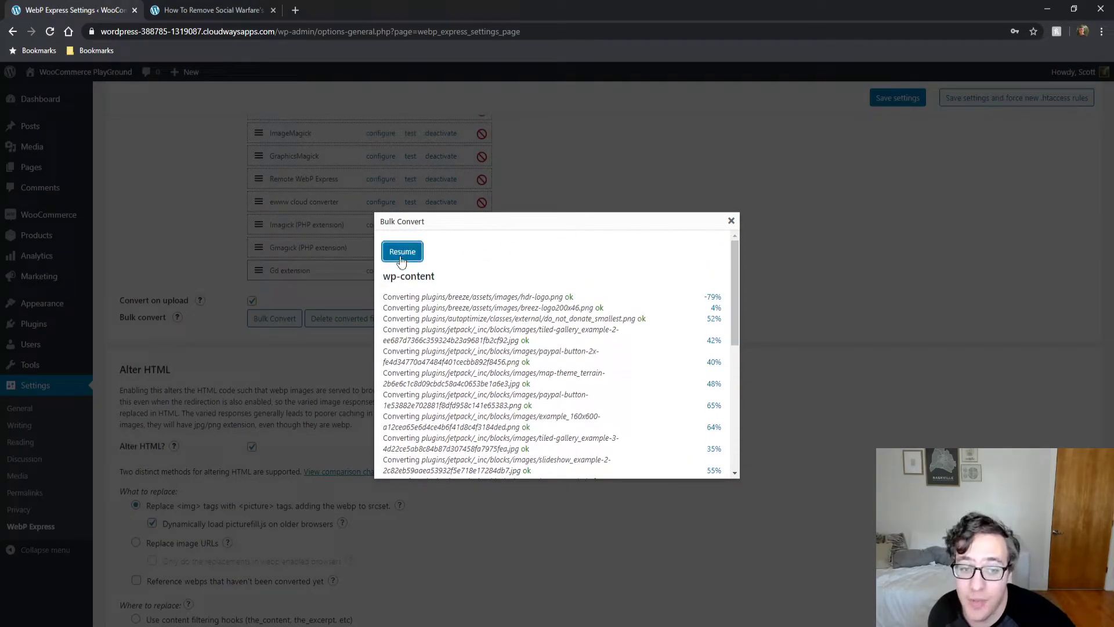
click(732, 221)
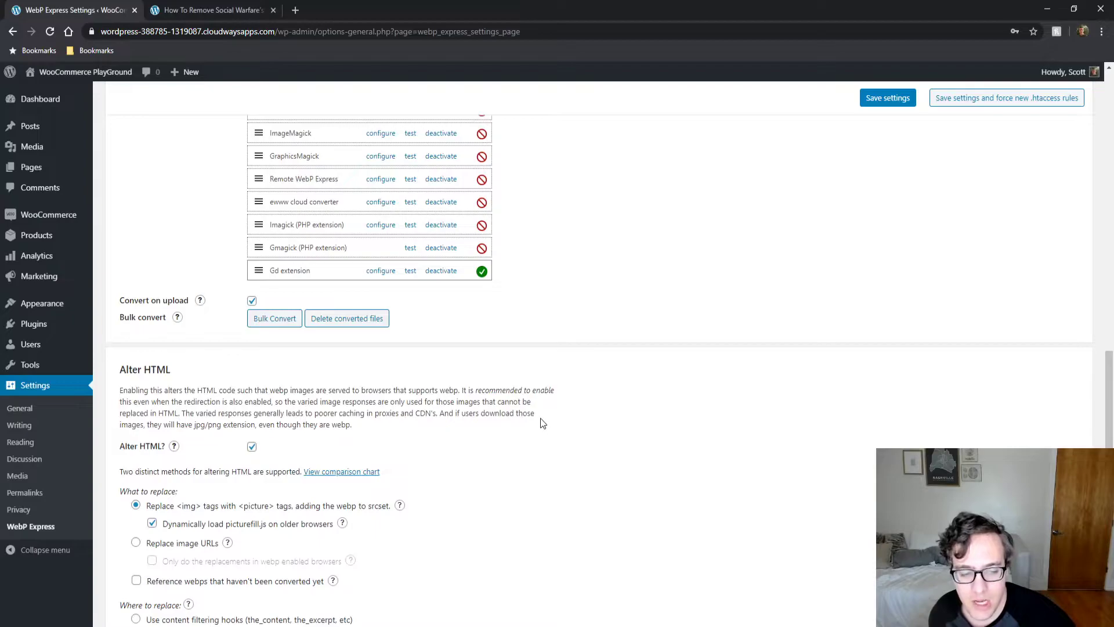
scroll(534, 408, down, 2)
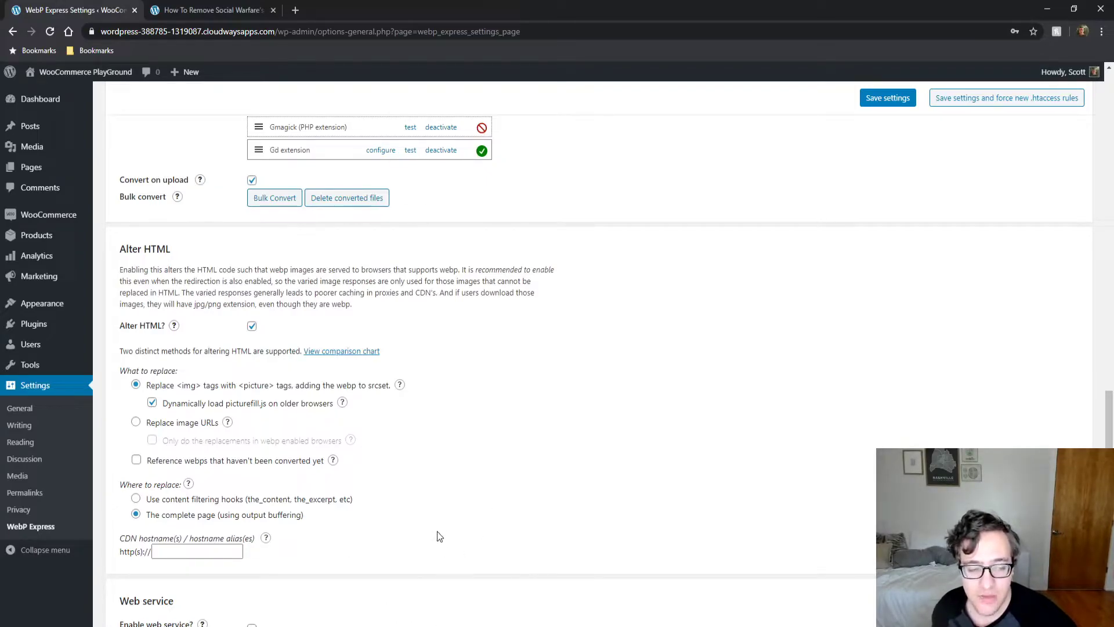
scroll(277, 423, down, 1)
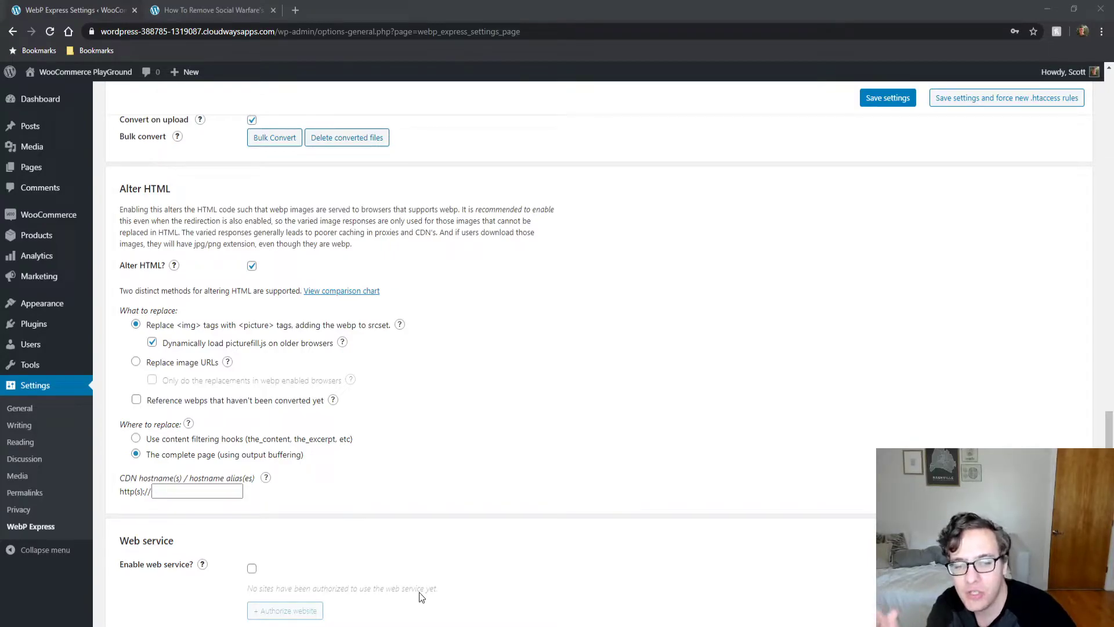
- Open the post's page source and search it for 'picture'
click(209, 10)
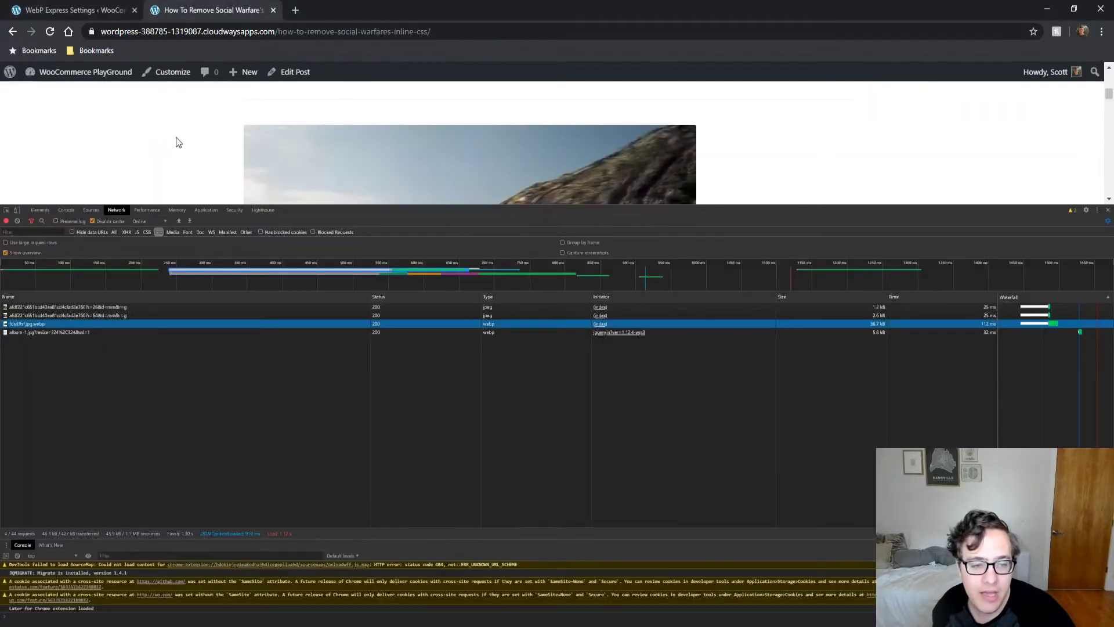
key(ctrl+u)
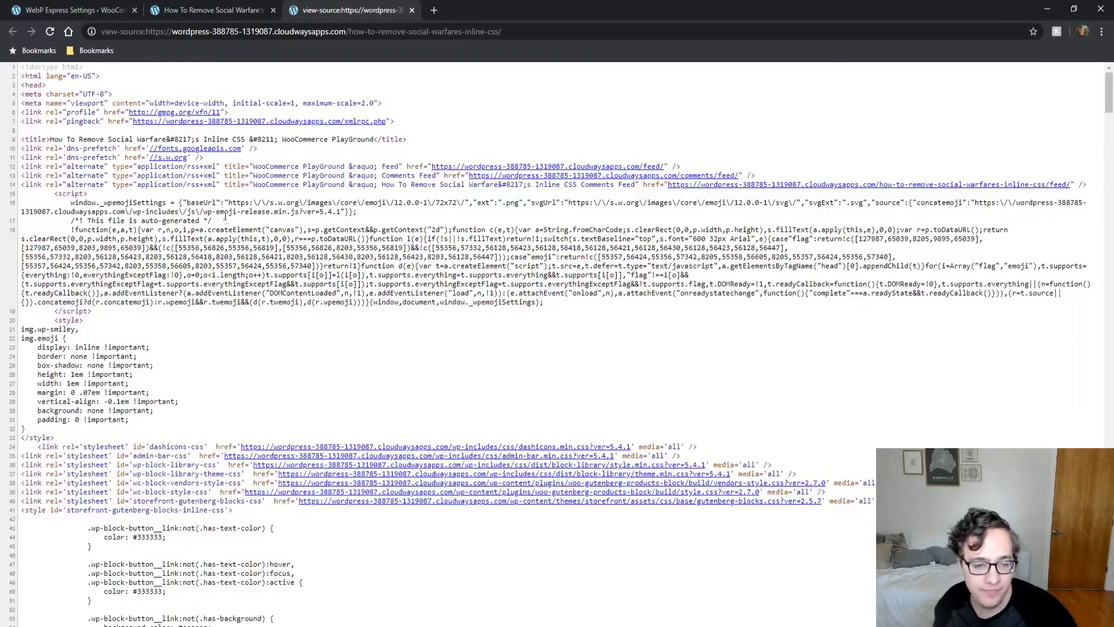
key(ctrl+f)
text(picture)
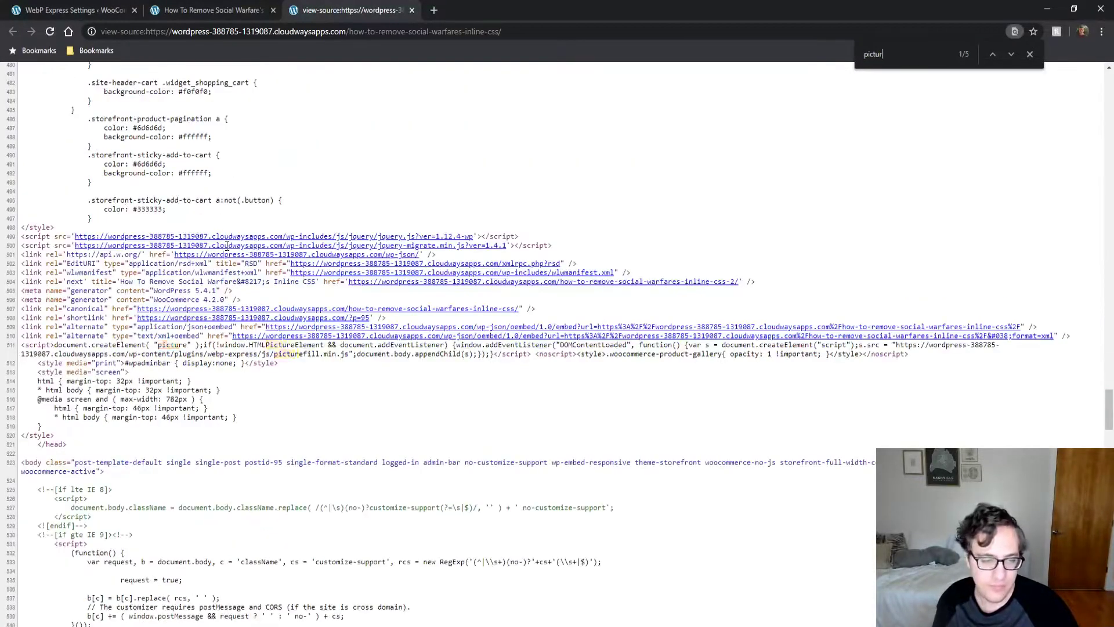
key(Return)
key(Return)
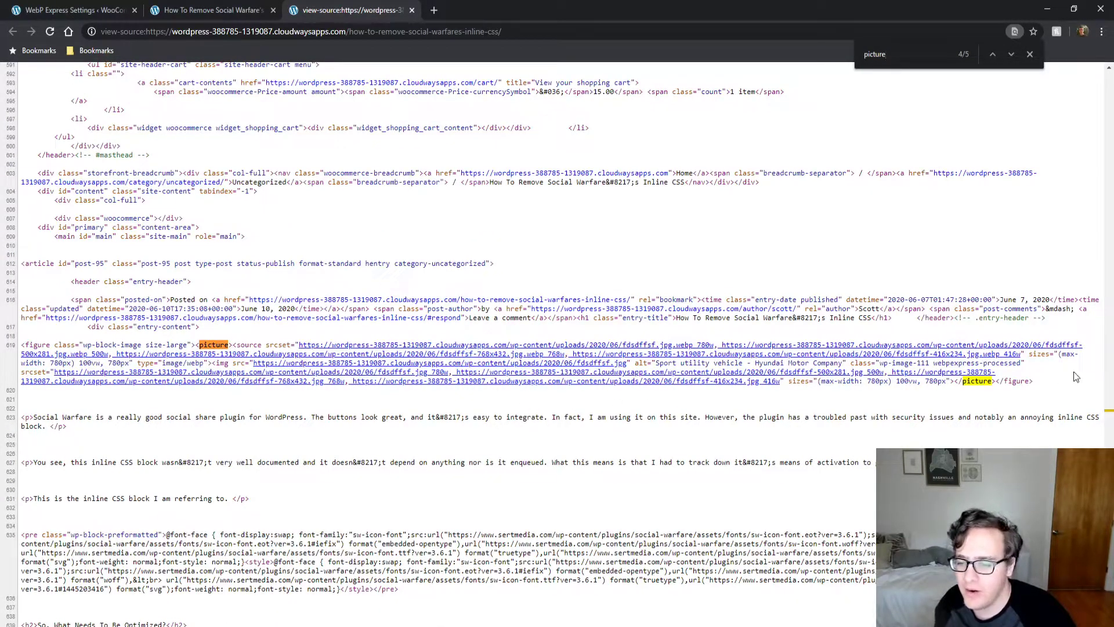
- Highlight the picture element on line 619 and its .jpg.webp and jpg fallback sources
drag(1032, 382, 195, 345)
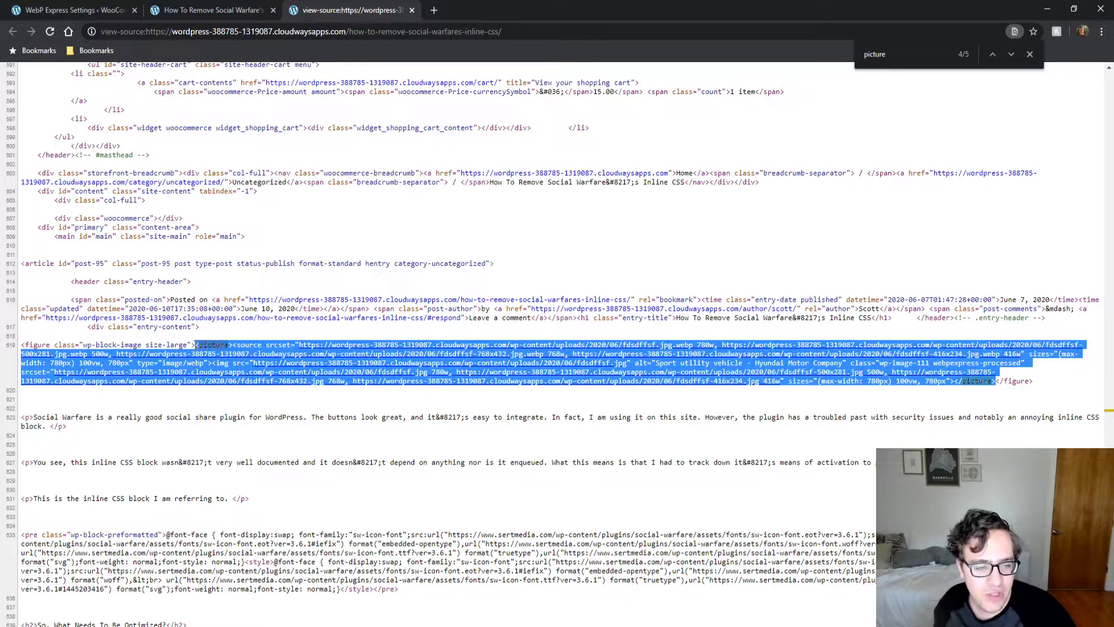
click(359, 321)
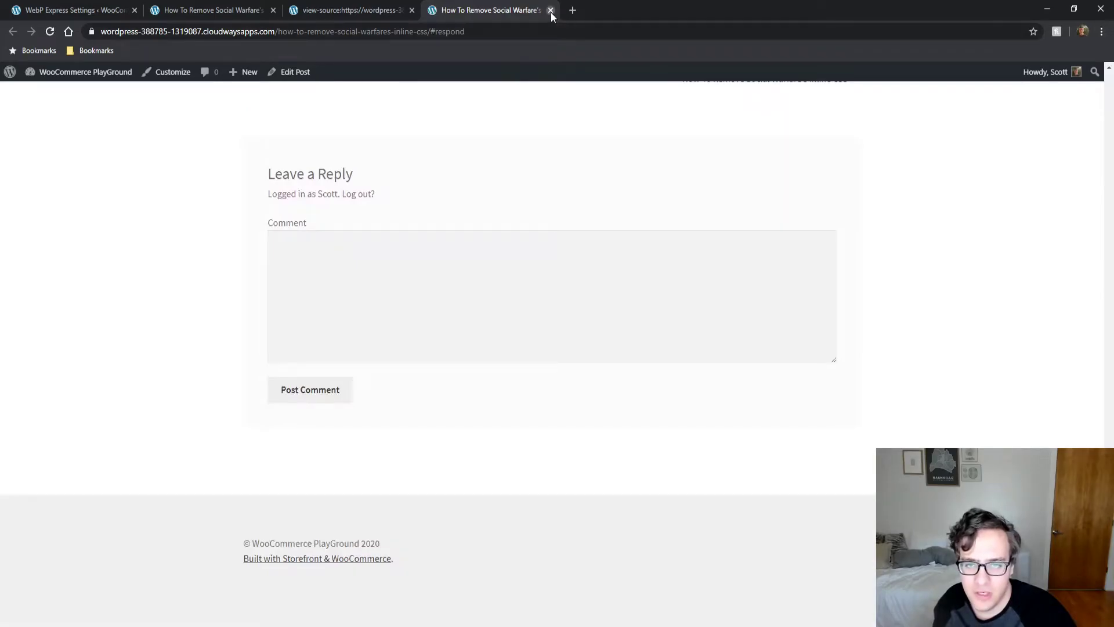
click(551, 13)
click(742, 409)
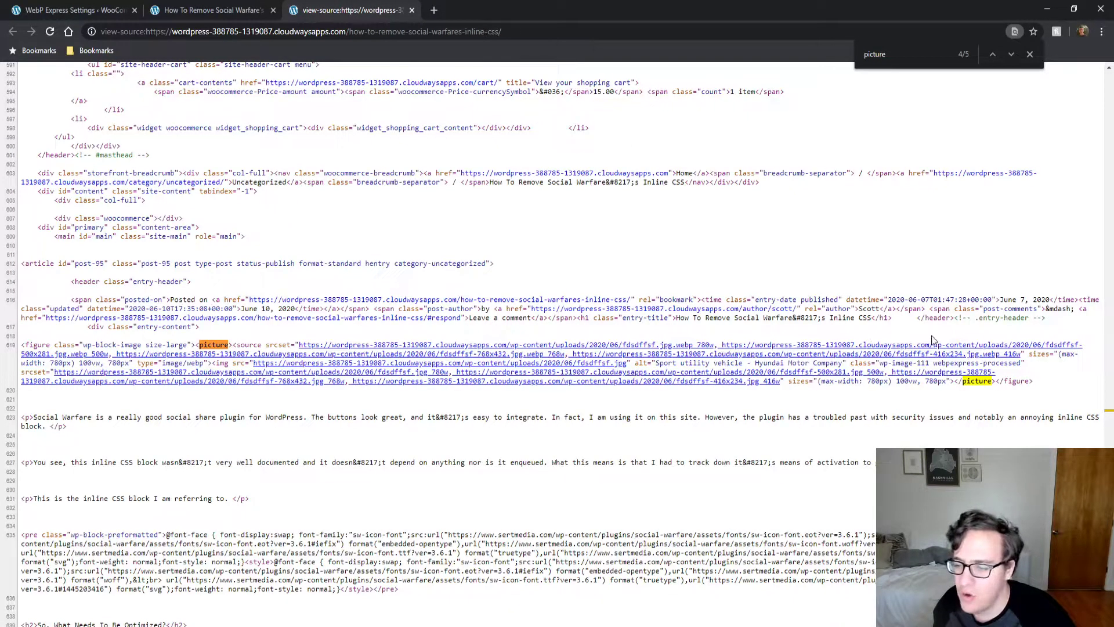
drag(976, 363, 977, 397)
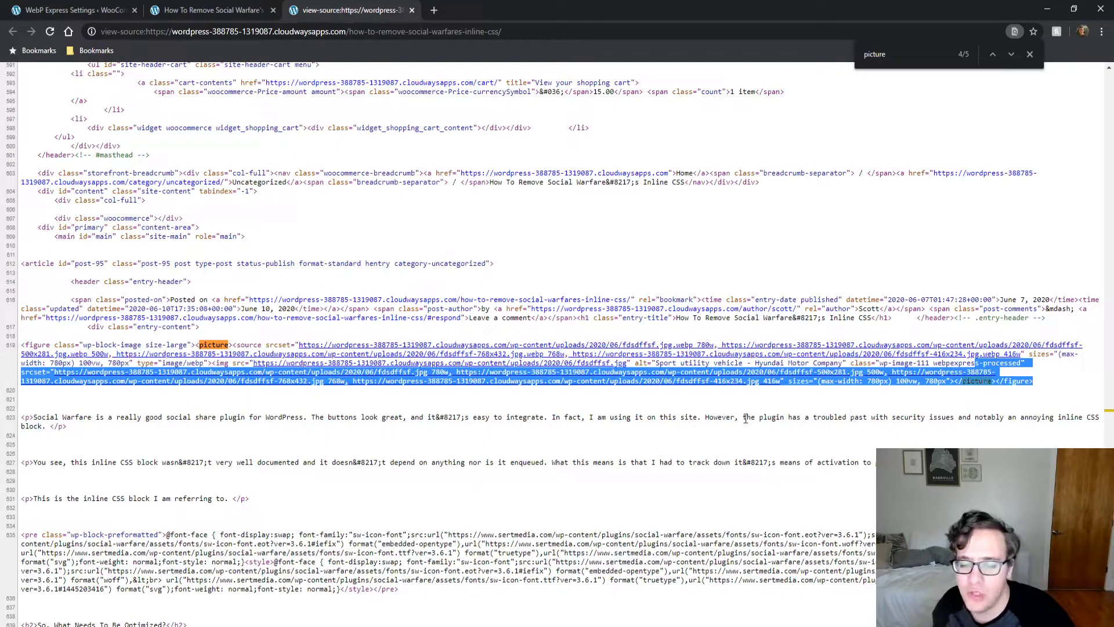
click(699, 413)
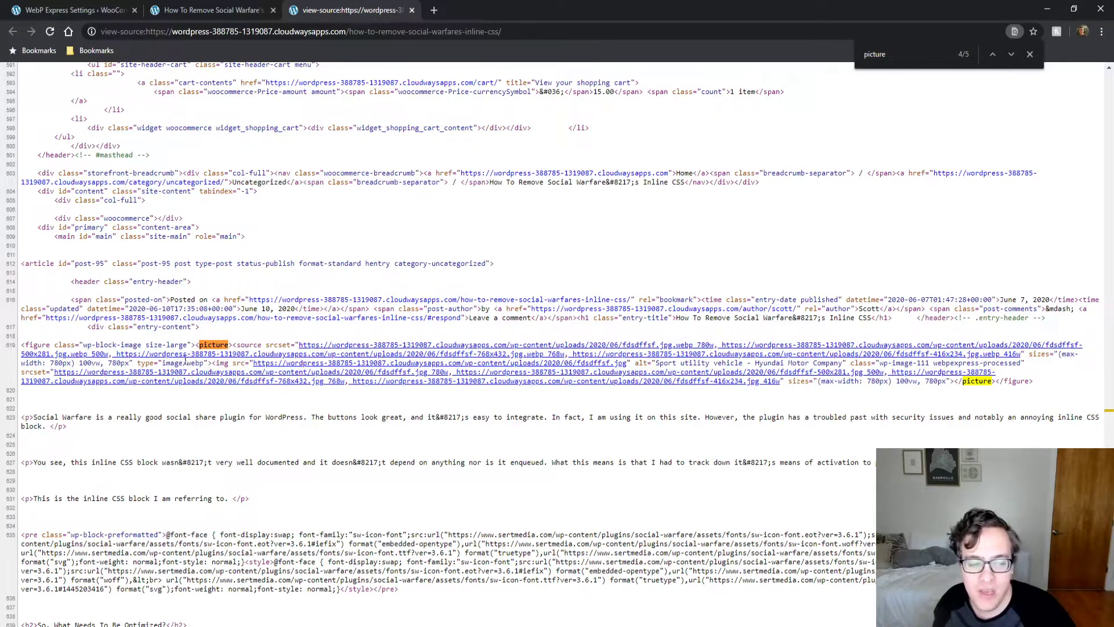
click(667, 514)
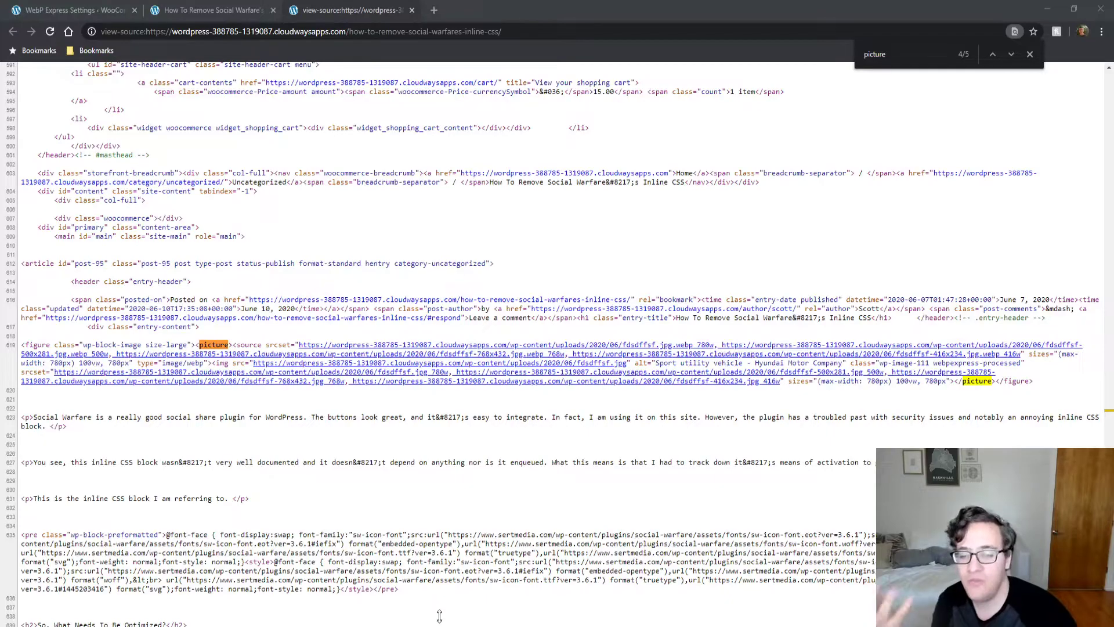
- Choose 'Replace image URLs' with 'Only do the replacements in webp enabled browsers', save, and return to the source
triple_click(952, 264)
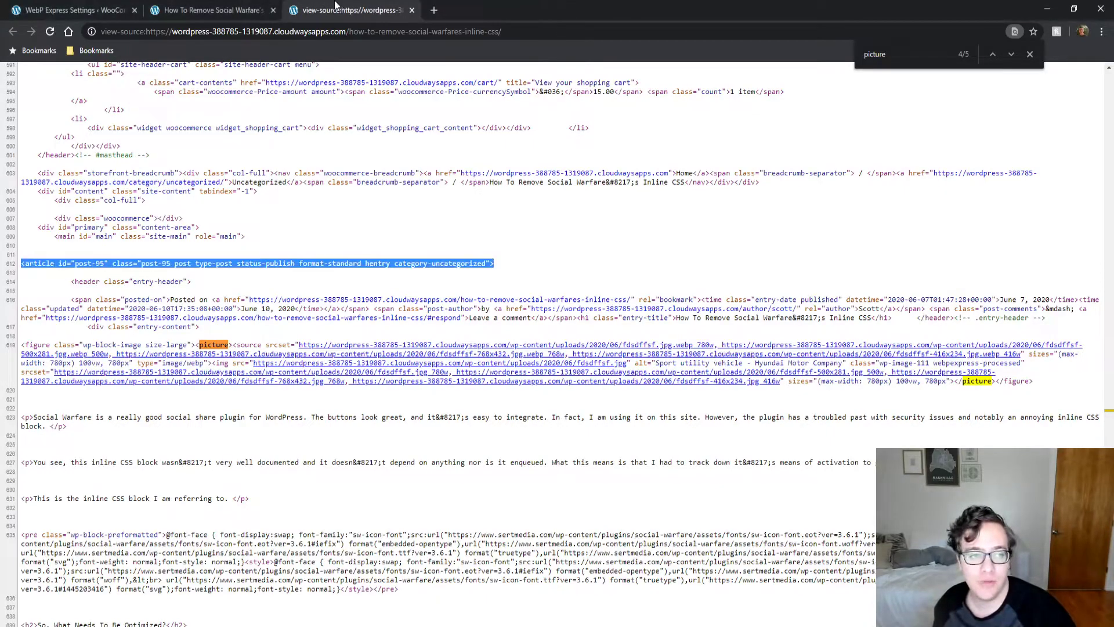
click(83, 8)
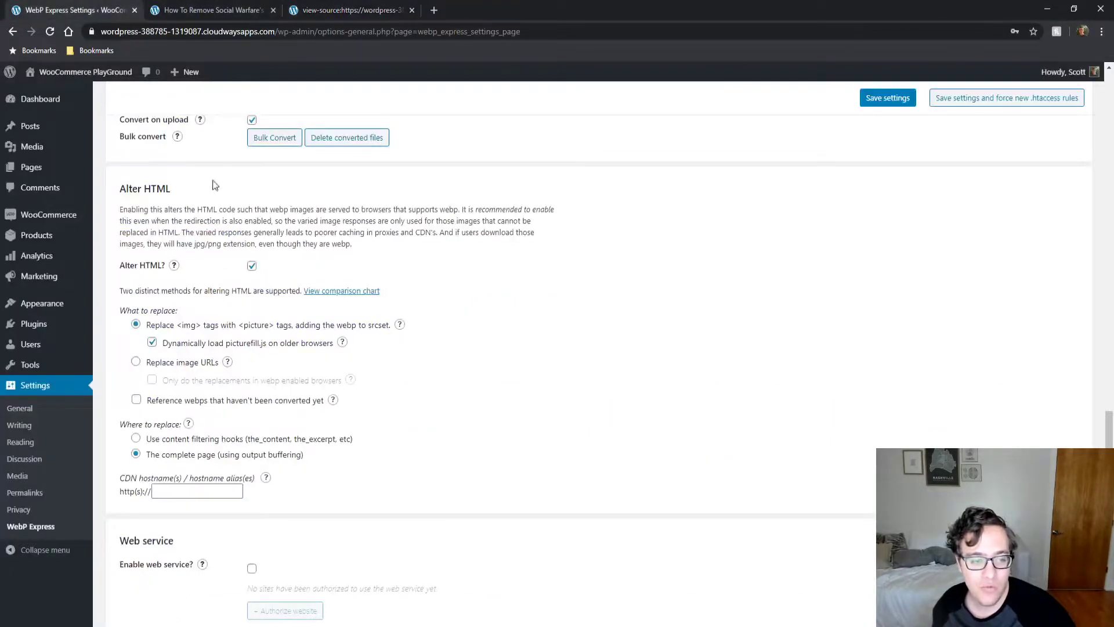
click(133, 361)
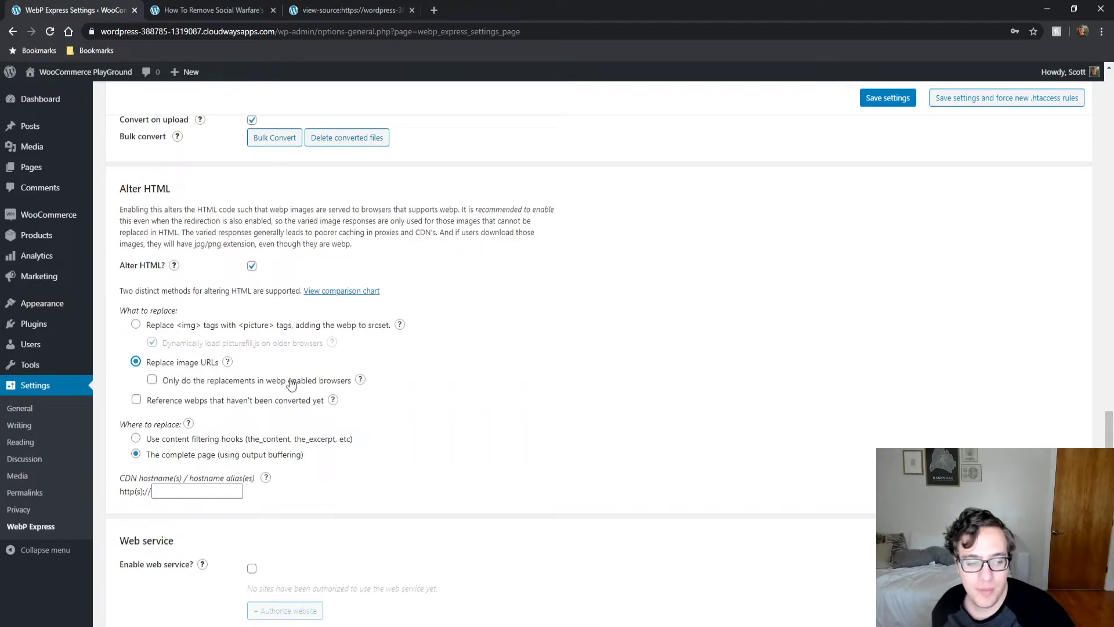
click(152, 380)
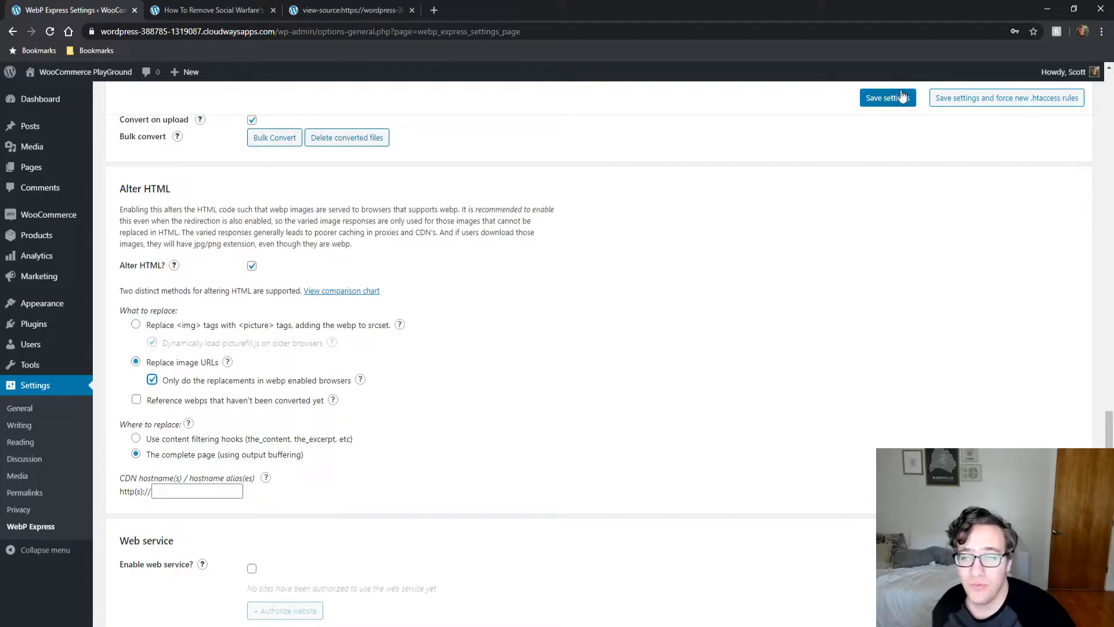
click(986, 98)
click(211, 10)
click(328, 7)
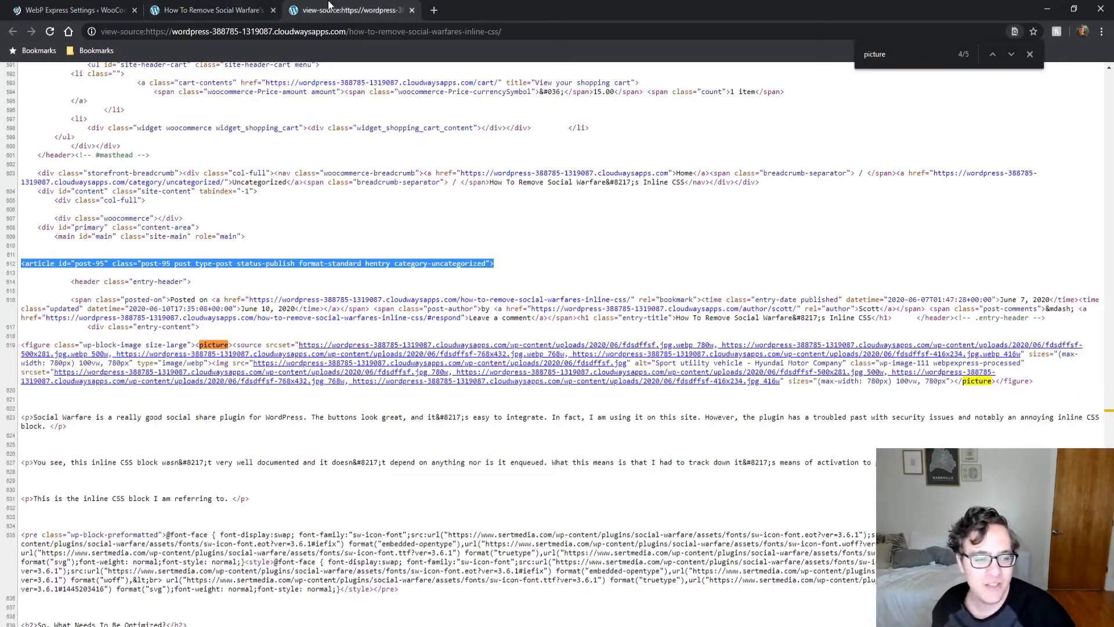
- Reload the page source with F5 to see line 619's img srcset ending in .jpg.webp
key(F5)
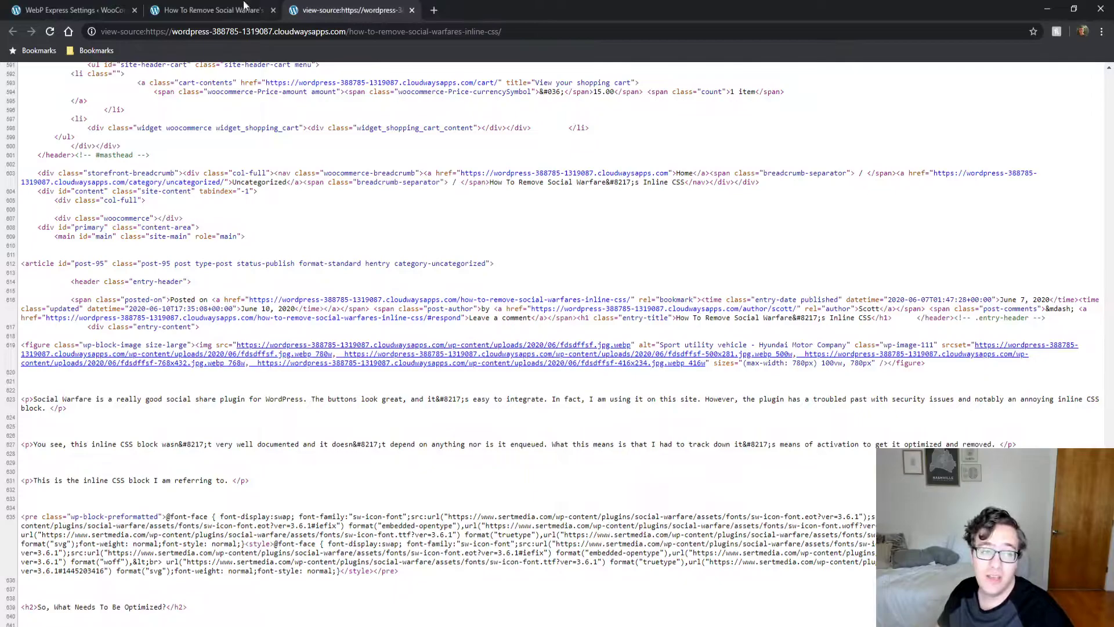
- Go back to the WebP Express settings and scroll to the Alter HTML replace-image-URLs option
click(73, 10)
scroll(490, 373, down, 18)
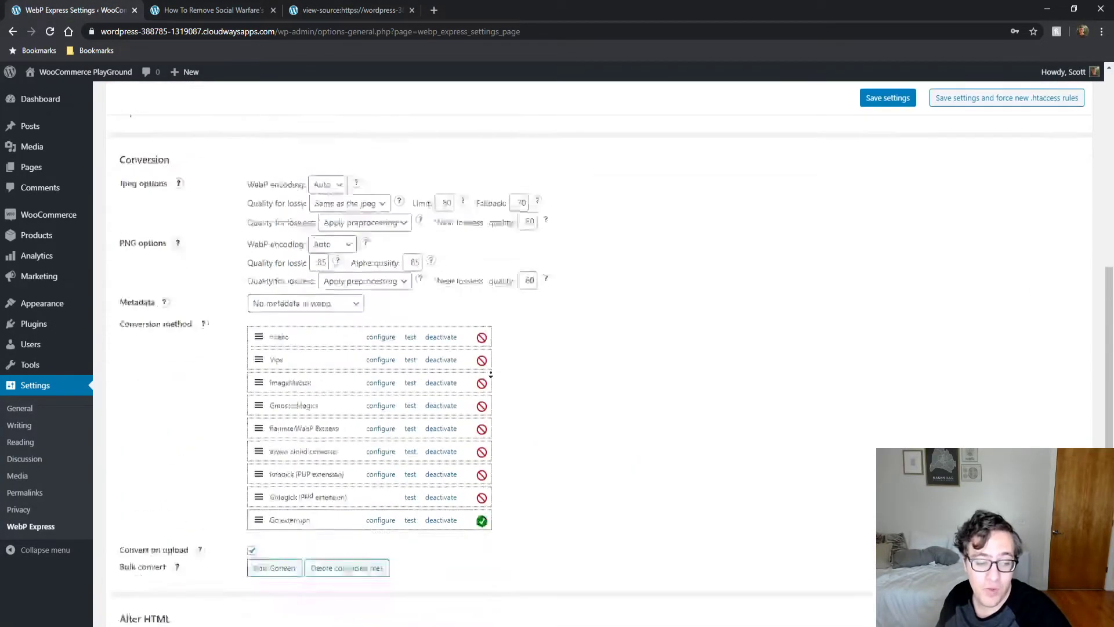
scroll(491, 374, down, 2)
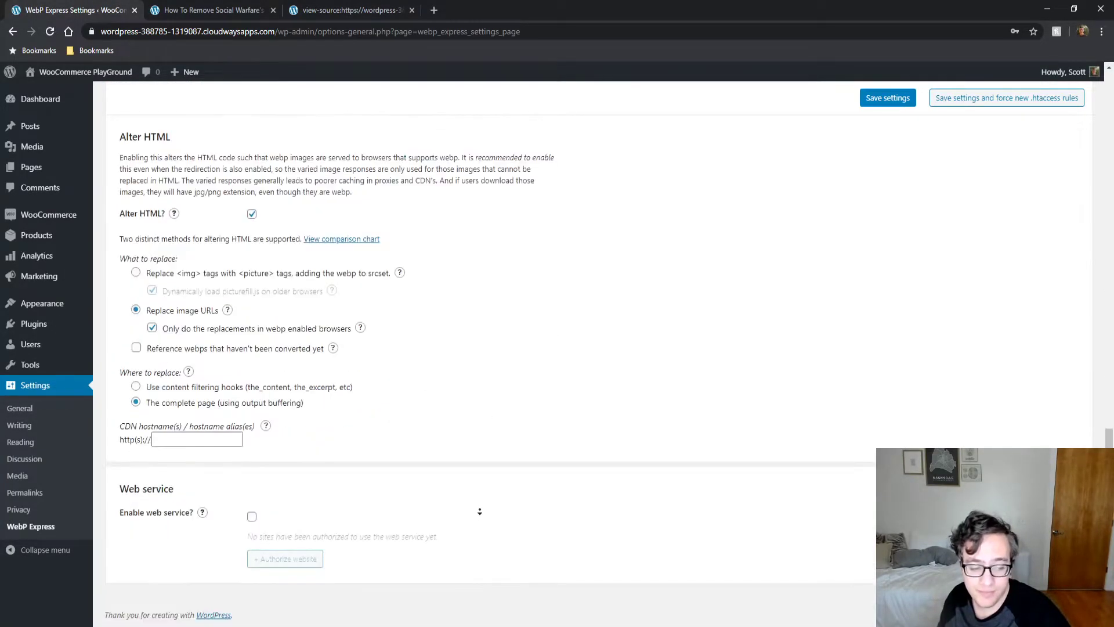
scroll(480, 491, up, 2)
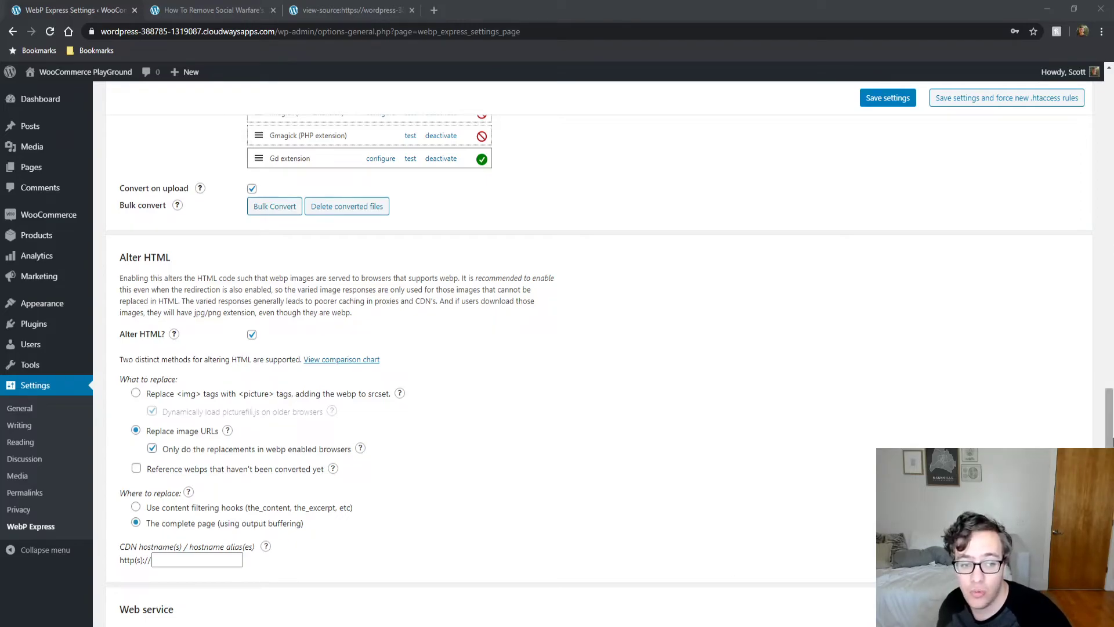
click(1024, 398)
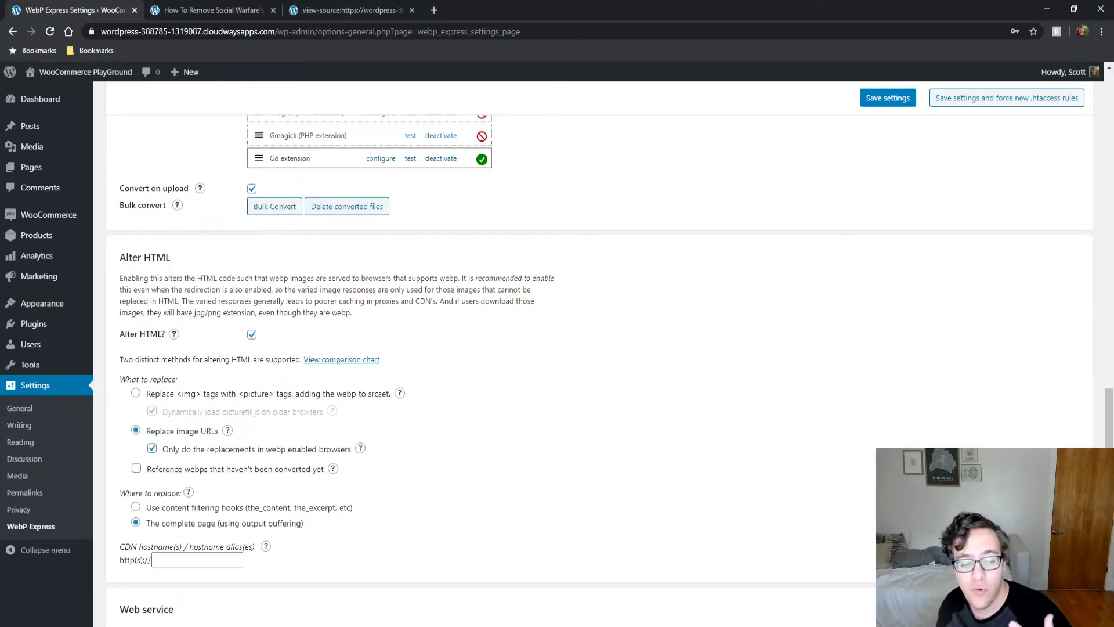